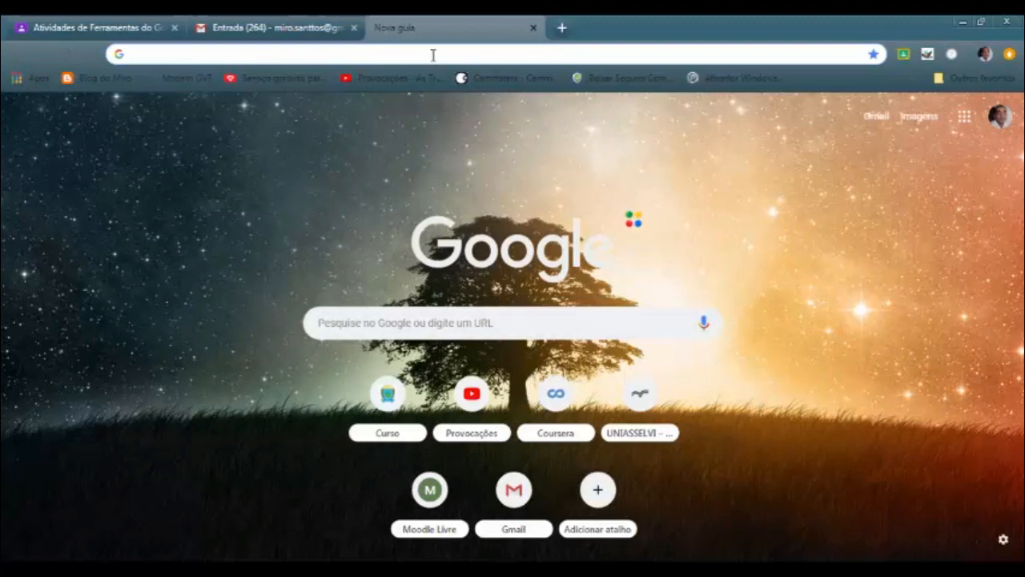
Open the Google Forms home page at forms.google.com
text(forms.google.com)
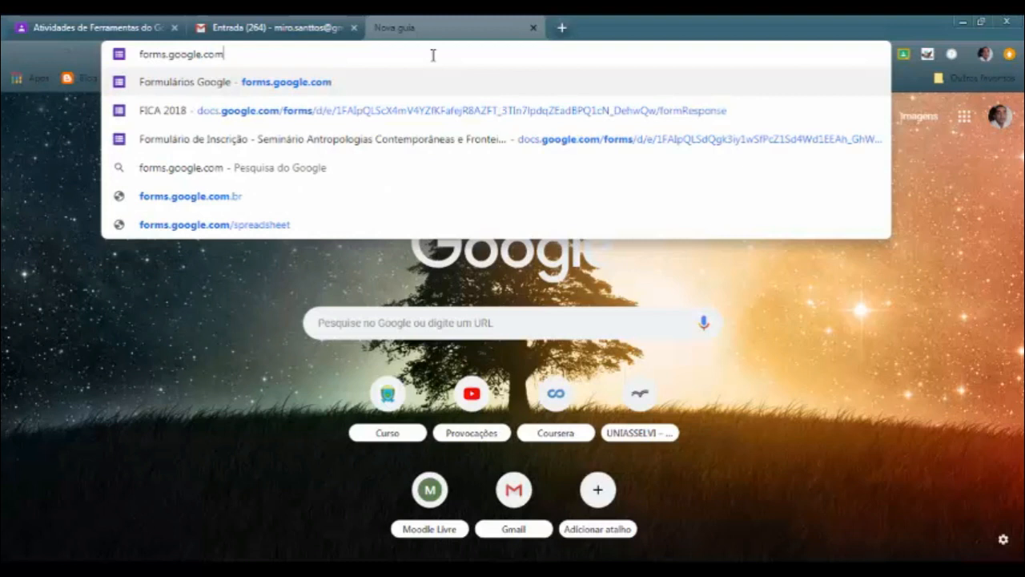
key(Return)
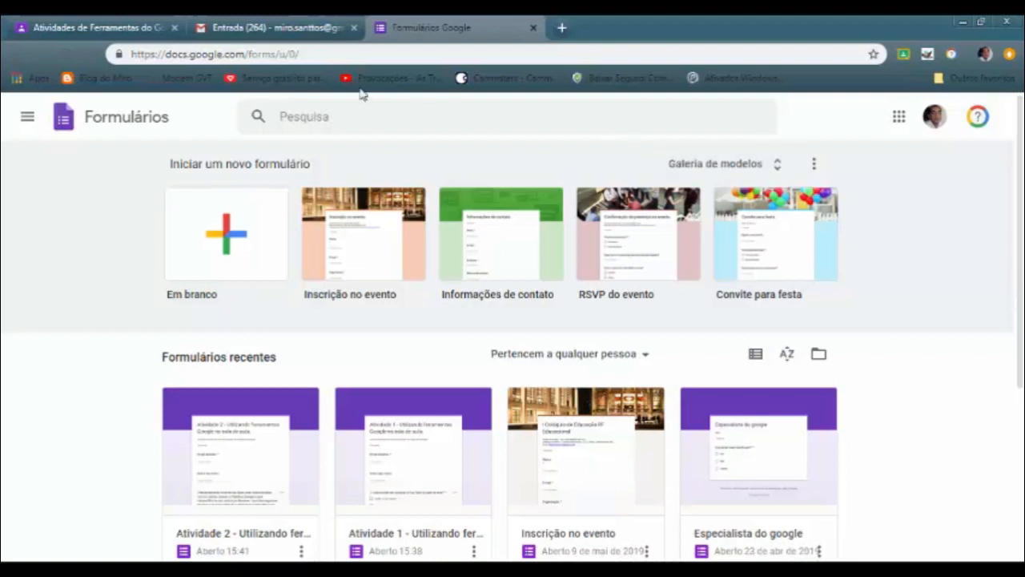
Switch to the Gmail inbox and look through the full set of Google Apps offered there
click(279, 30)
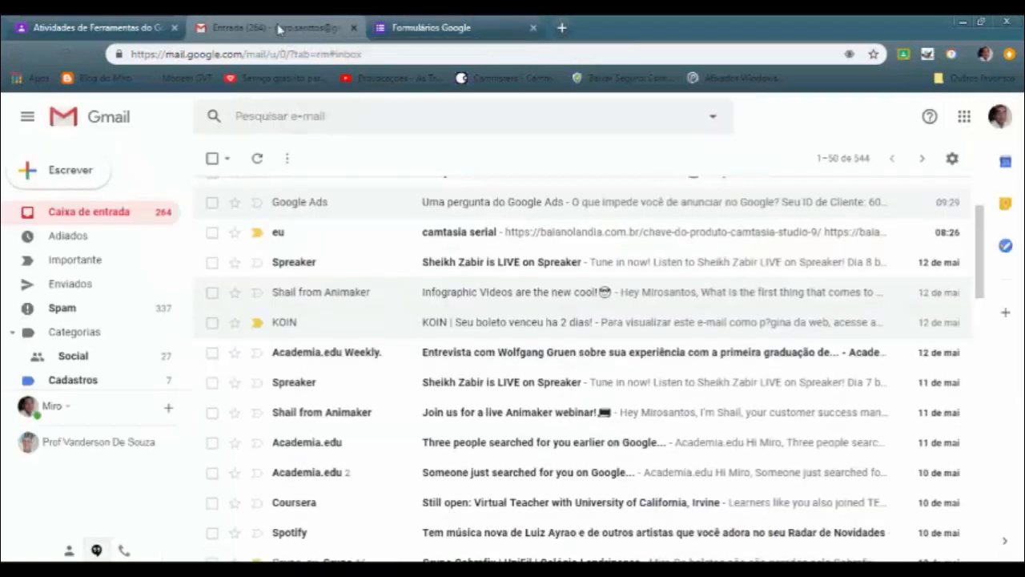
click(965, 118)
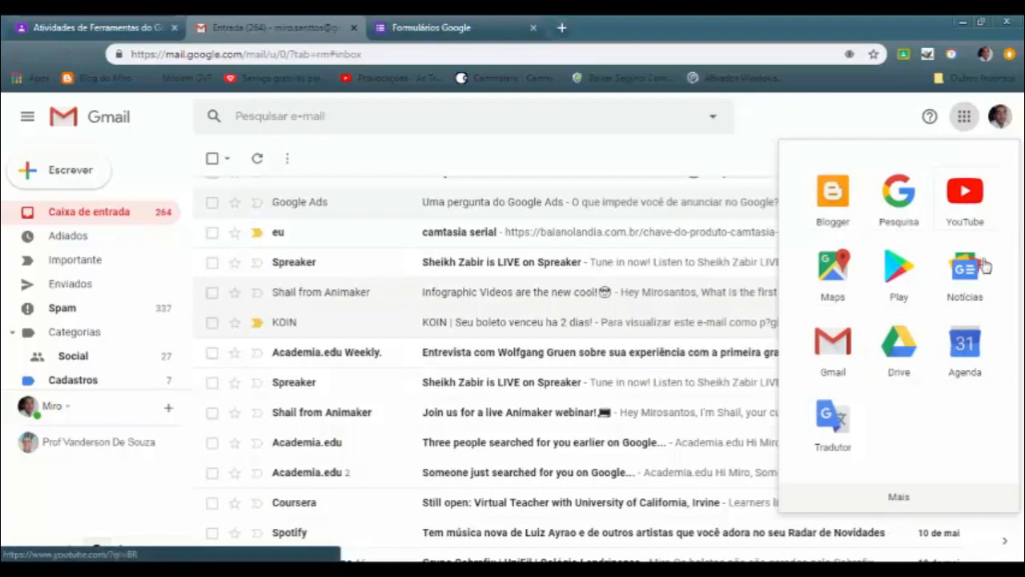
scroll(958, 293, down, 1)
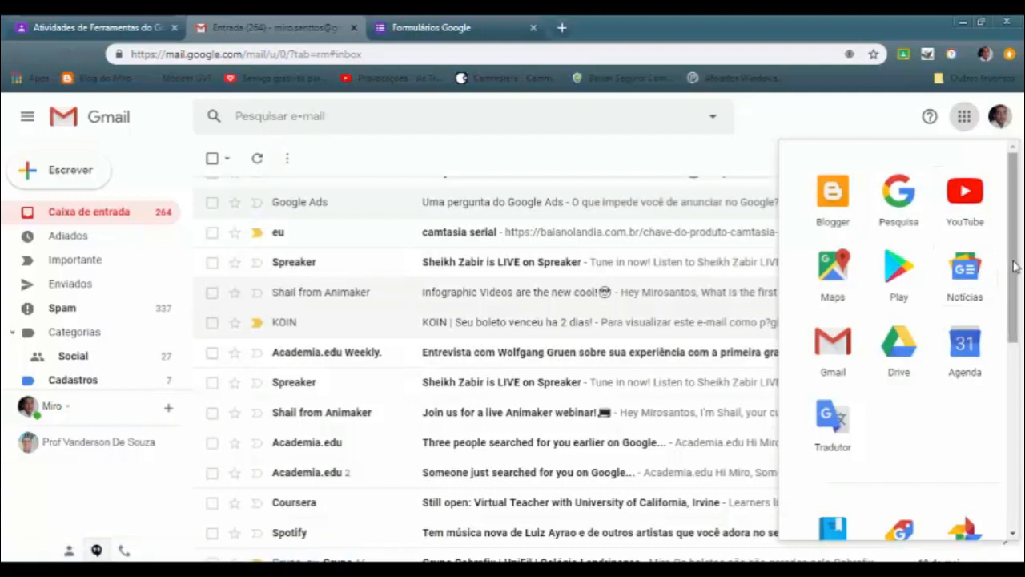
drag(1015, 266, 1016, 449)
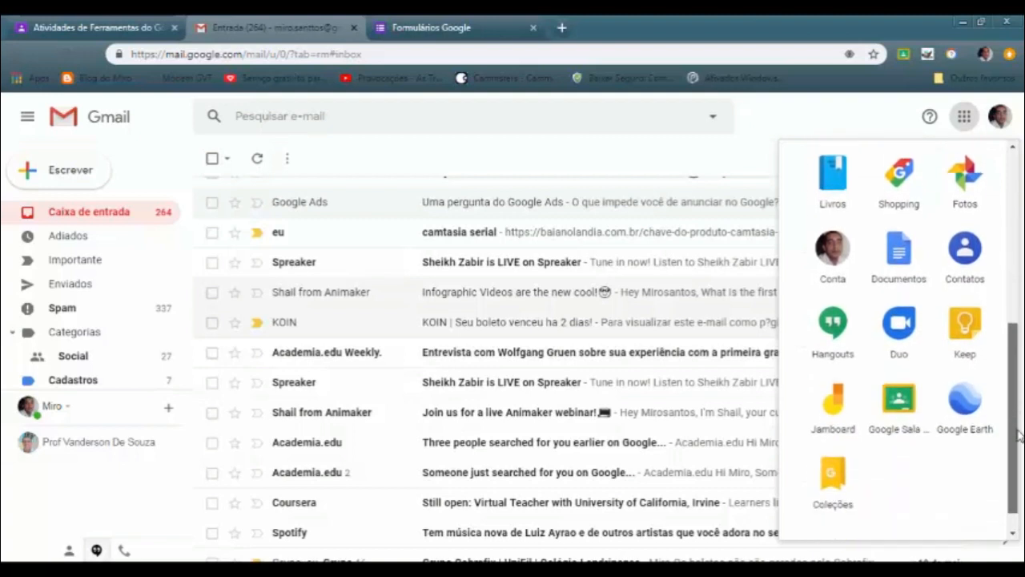
scroll(947, 371, down, 1)
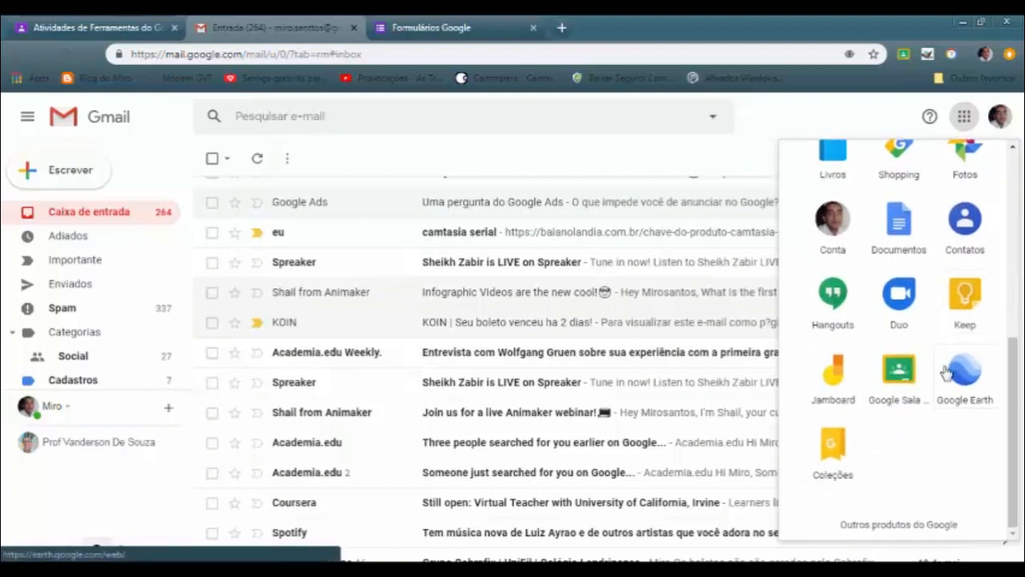
Browse Google's other products up to the full product list and open the Formulários Google page from it
click(911, 525)
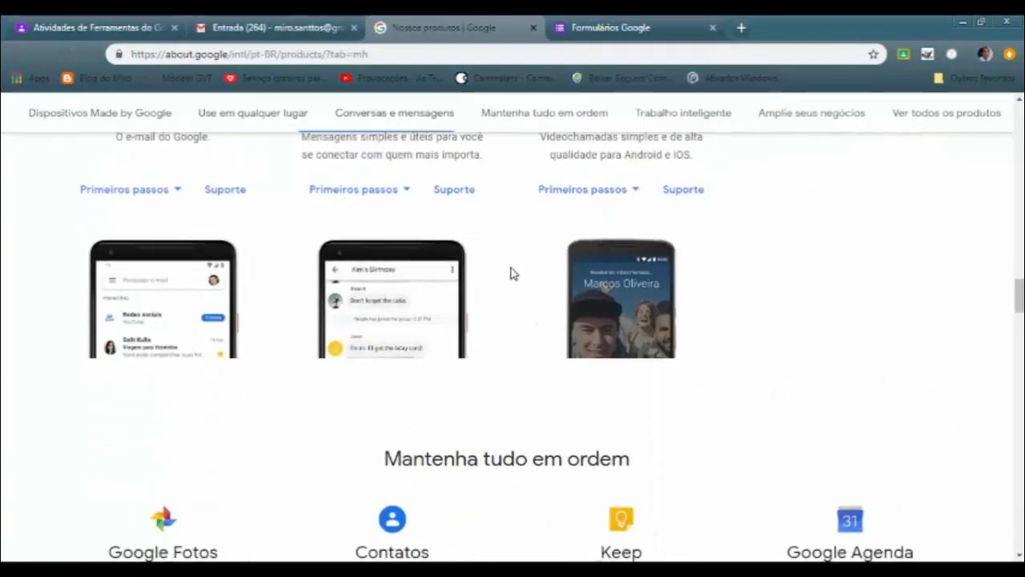
scroll(513, 274, down, 5)
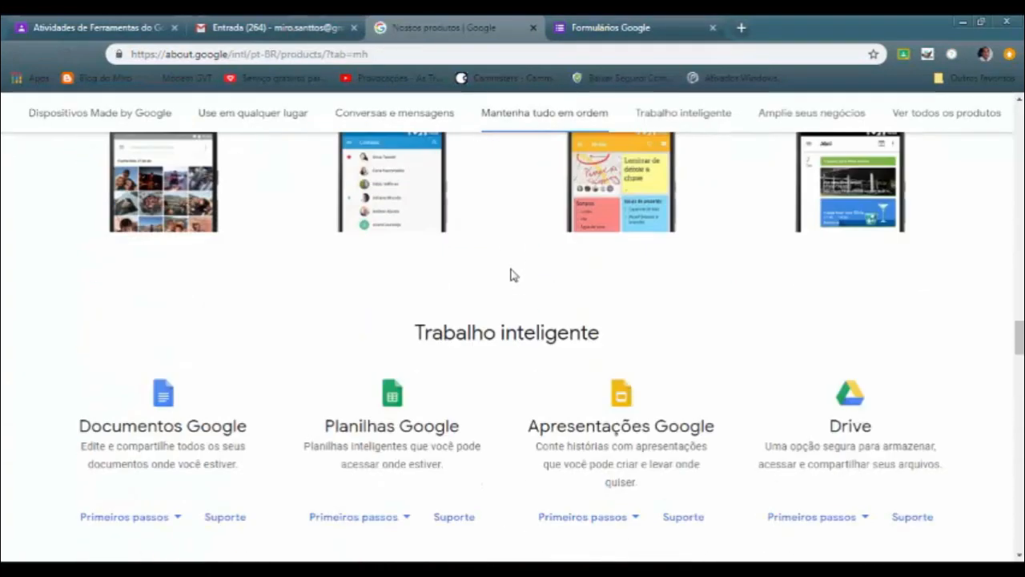
scroll(514, 275, down, 4)
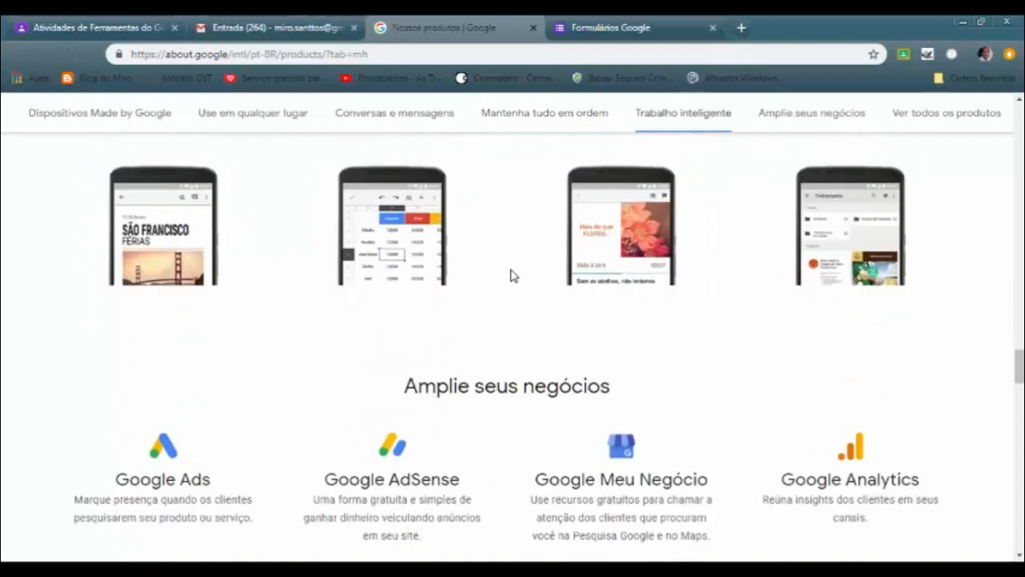
scroll(513, 275, down, 10)
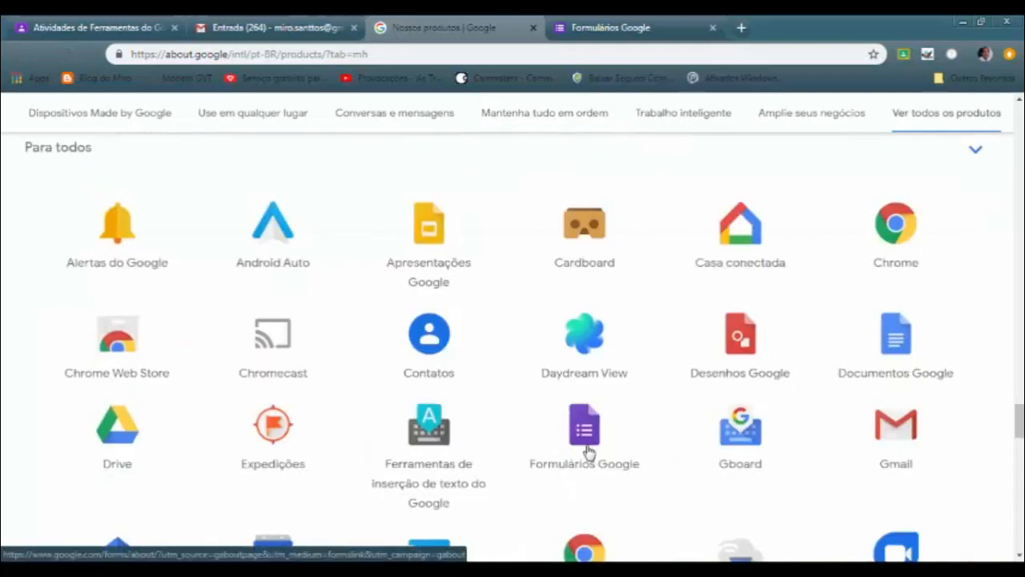
click(588, 453)
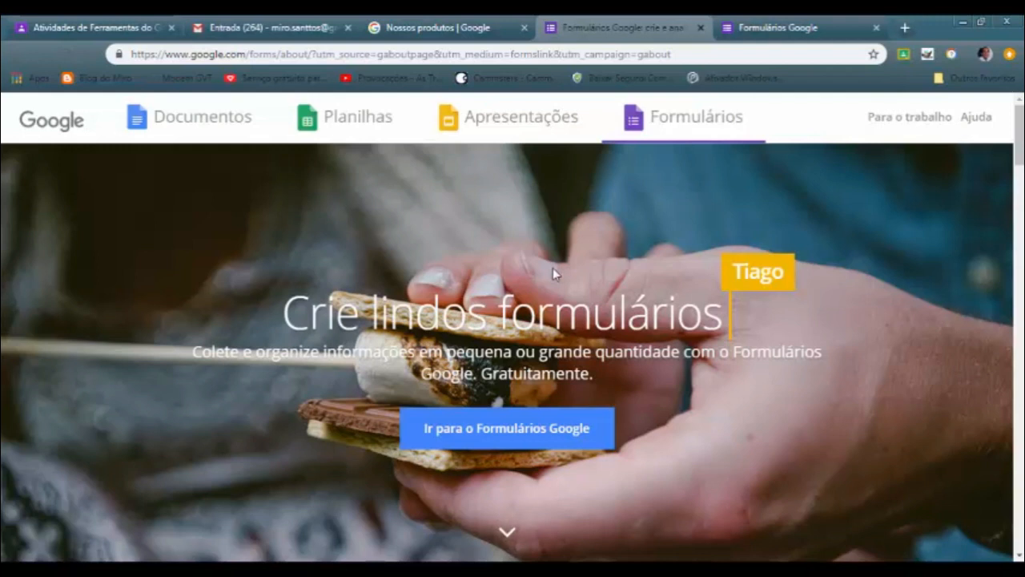
Return to the already open Forms home page and create a blank form
click(793, 29)
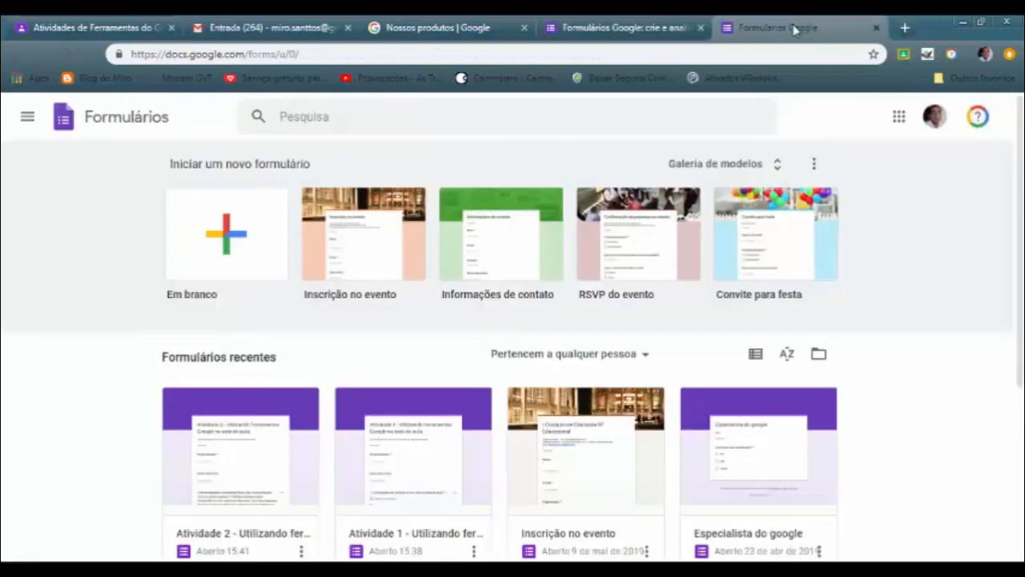
click(225, 234)
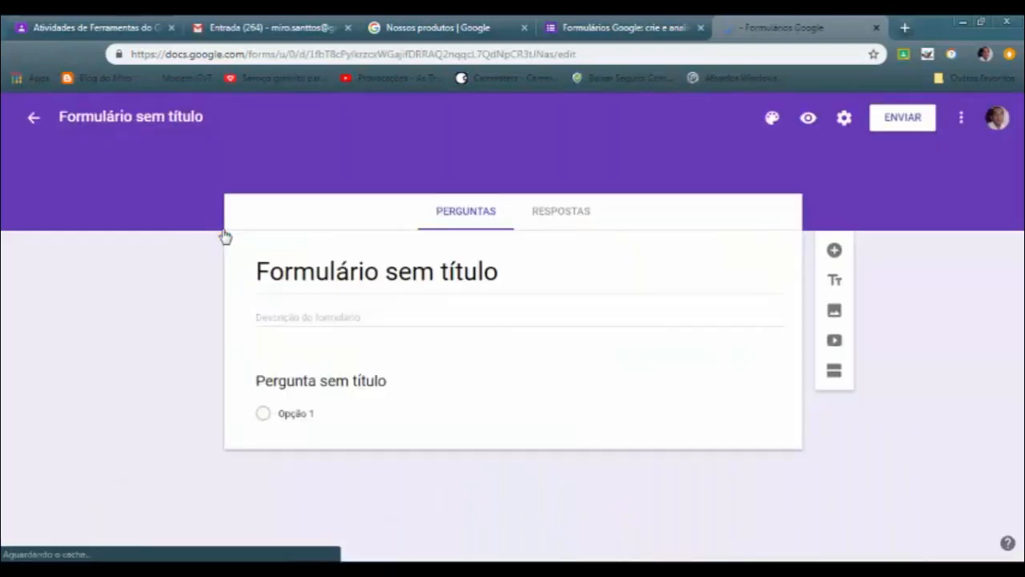
Name the form "Teste diagnóstico com a turma" and enter "Teste inicial." as its description
click(208, 119)
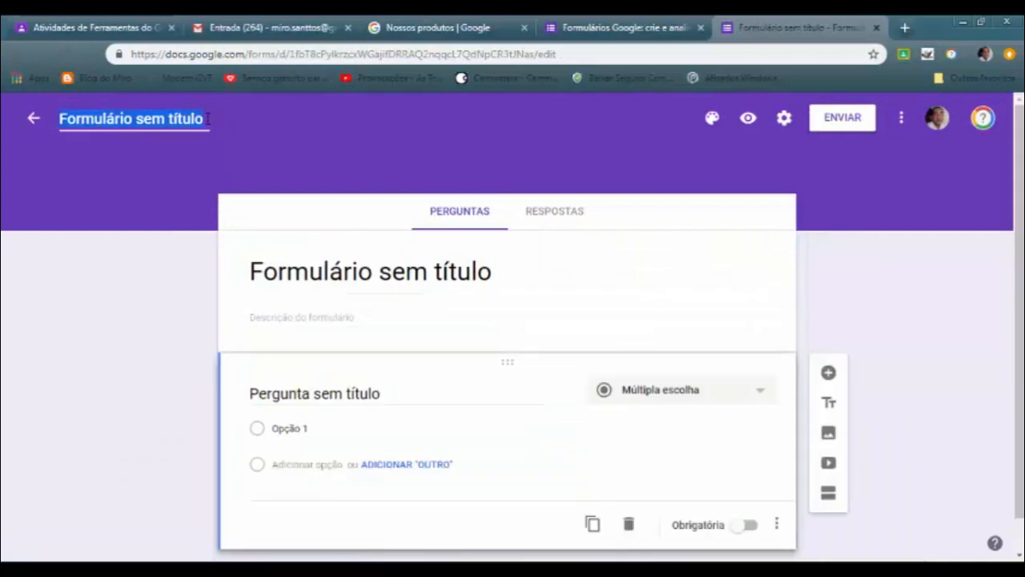
text(Te)
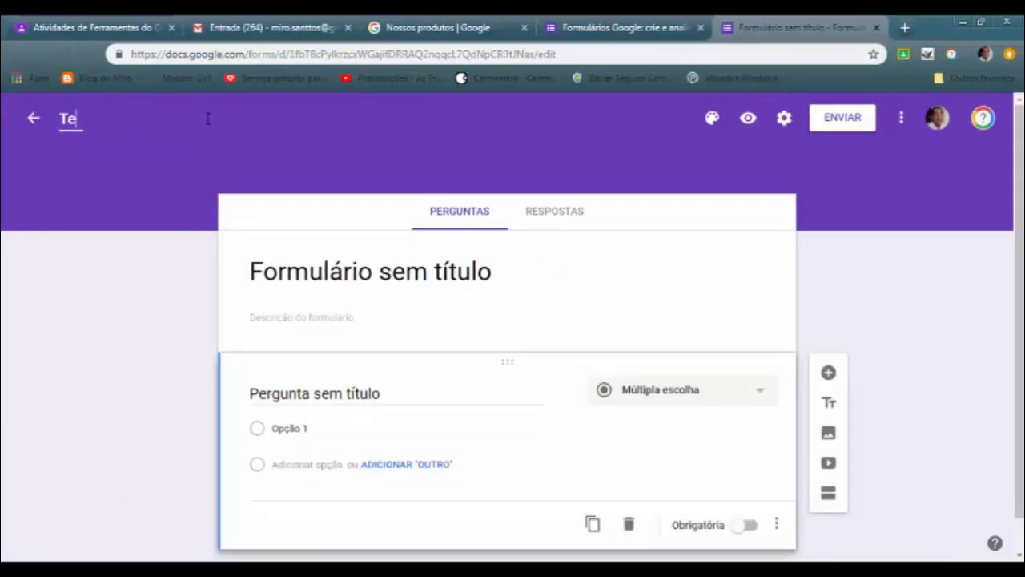
text(ste diagnóstico)
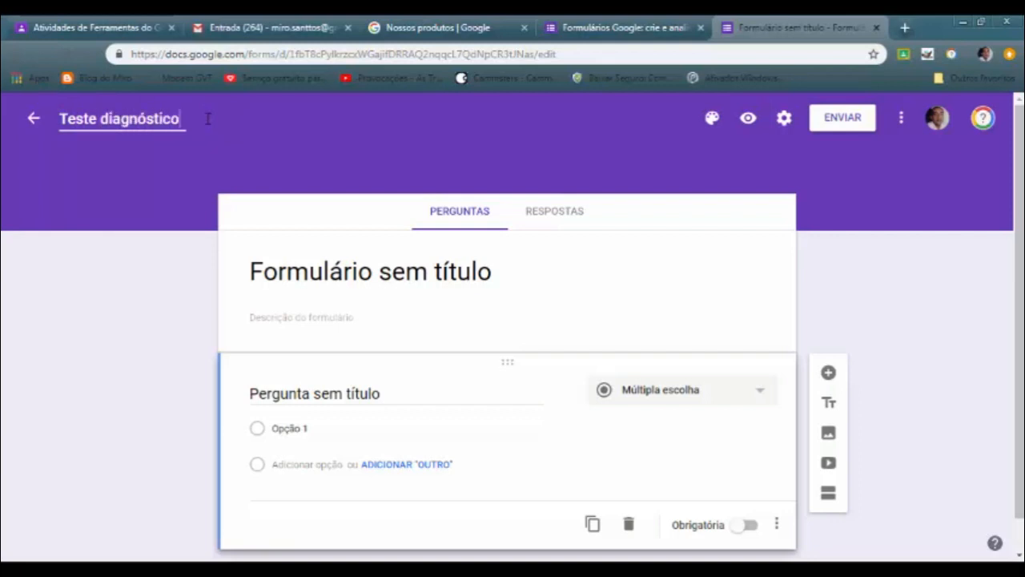
text( com a turma)
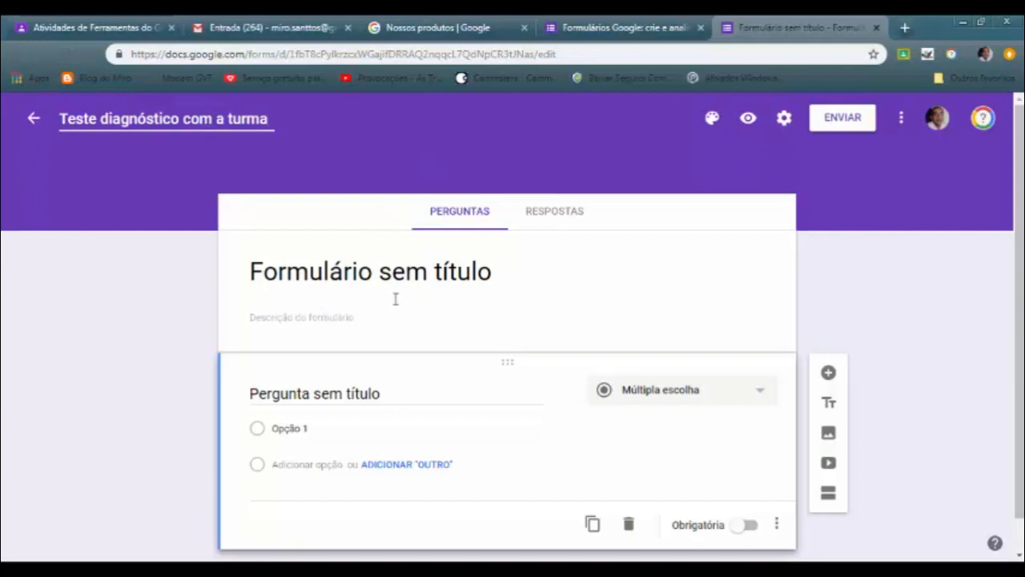
click(324, 314)
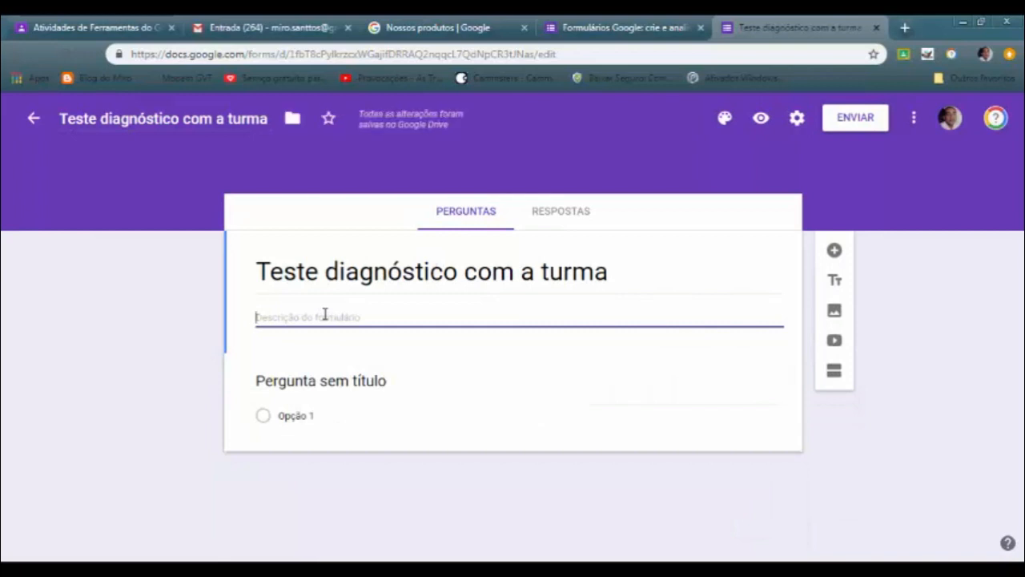
text(Teste in)
Review the form's general and test (Testes) settings and close them by saving
click(797, 120)
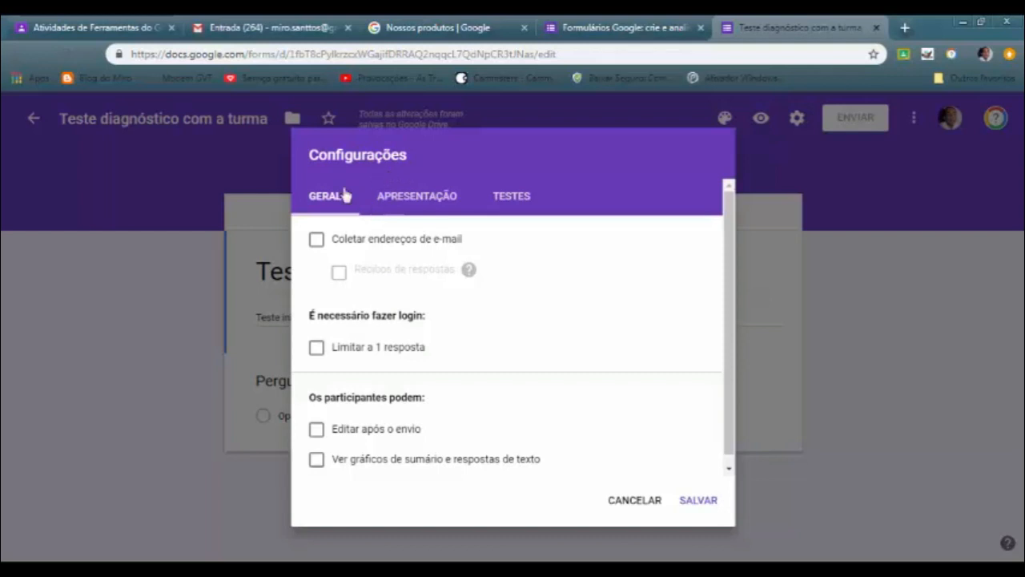
click(514, 198)
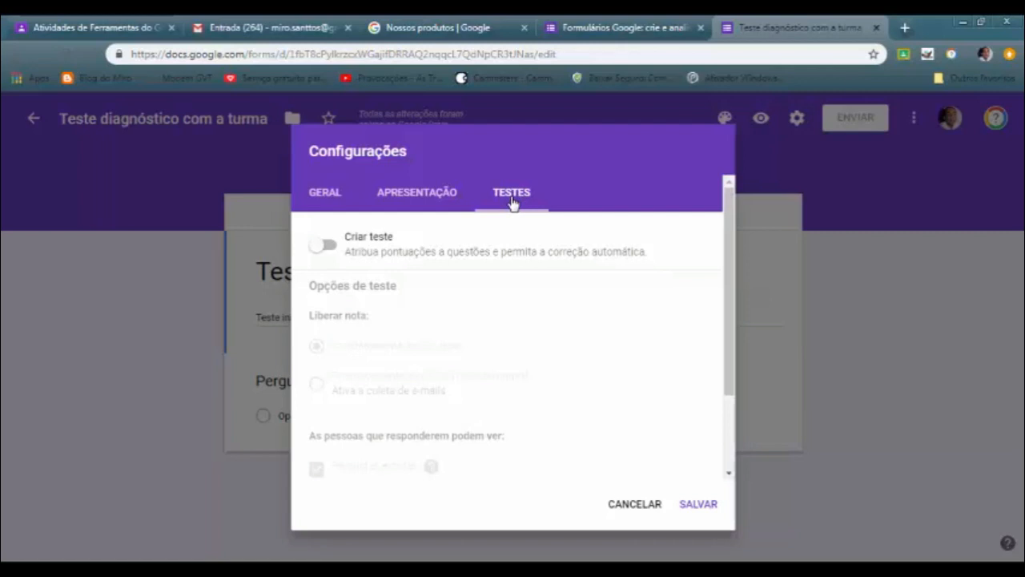
click(703, 506)
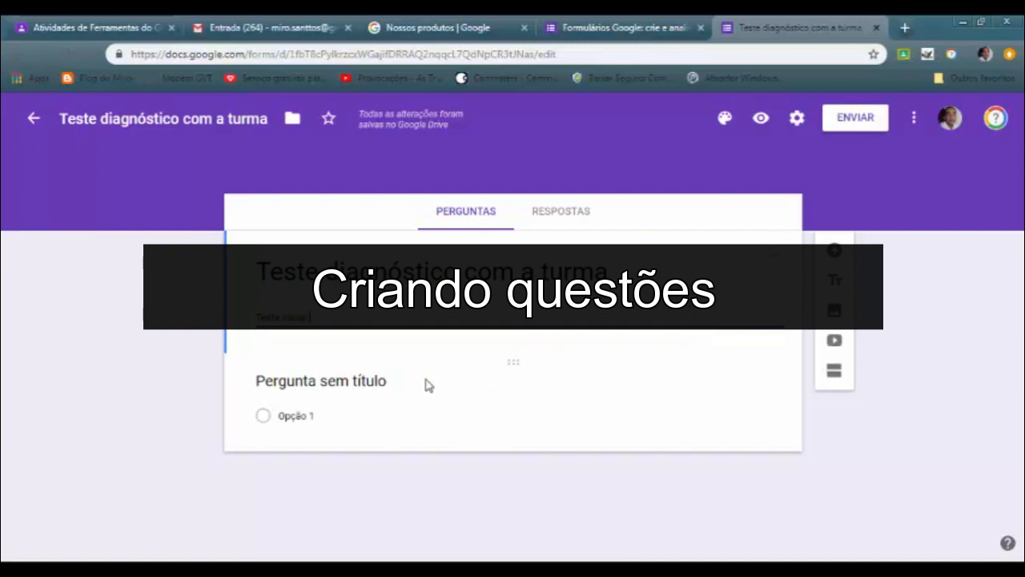
Add a question reading "Questão 1: Responda sobre o que foi discutido na aula." with the Parágrafo answer type
click(835, 253)
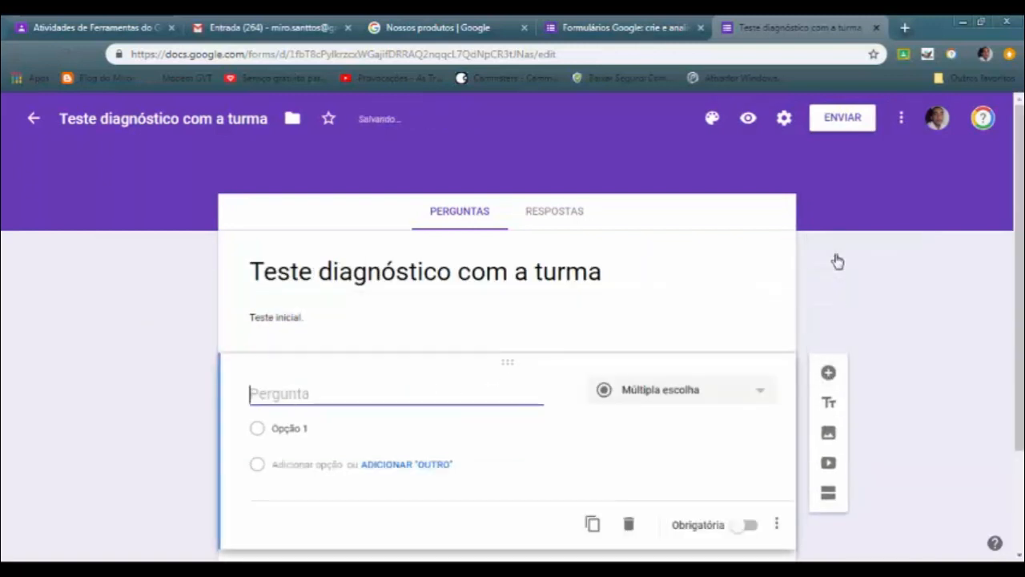
scroll(400, 497, down, 2)
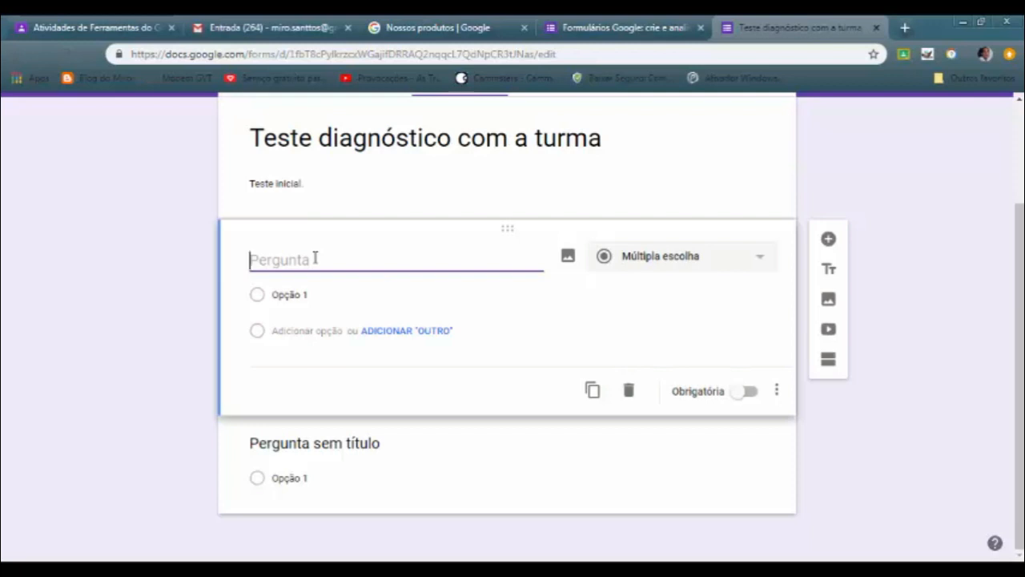
text(Questão 1: Respon)
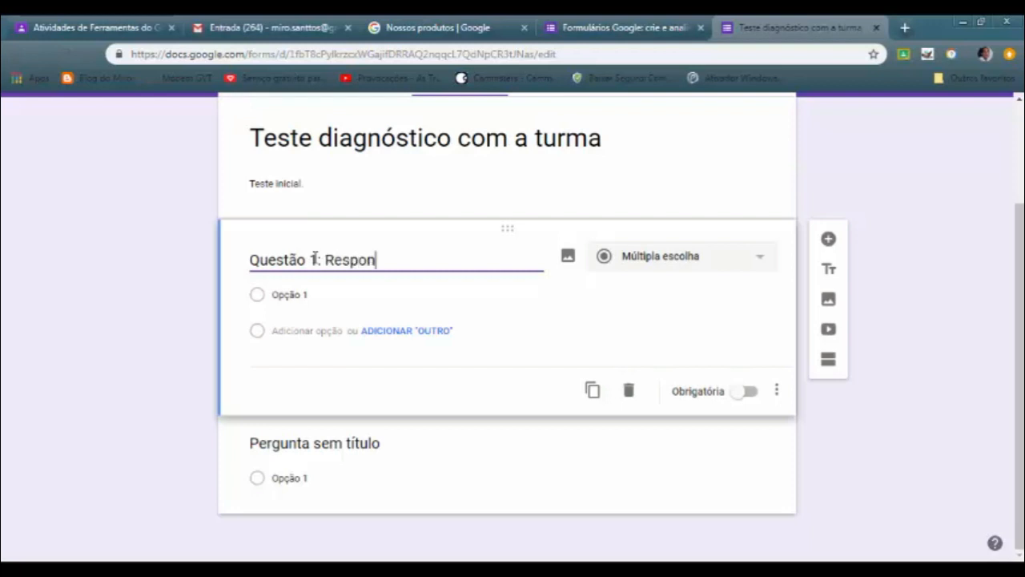
text(da sobere)
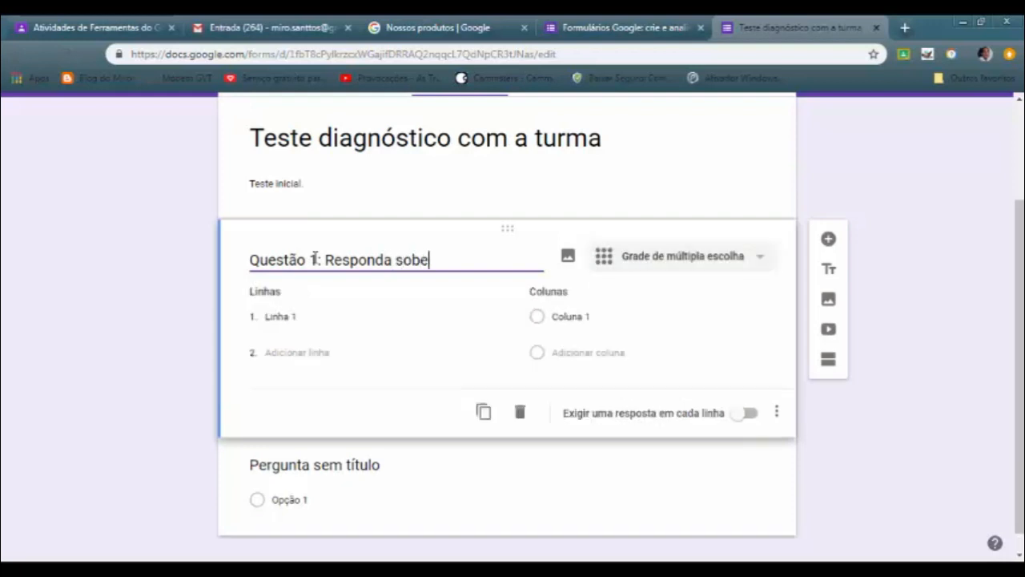
key(BackSpace)
key(BackSpace)
text(re o que foi discutido )
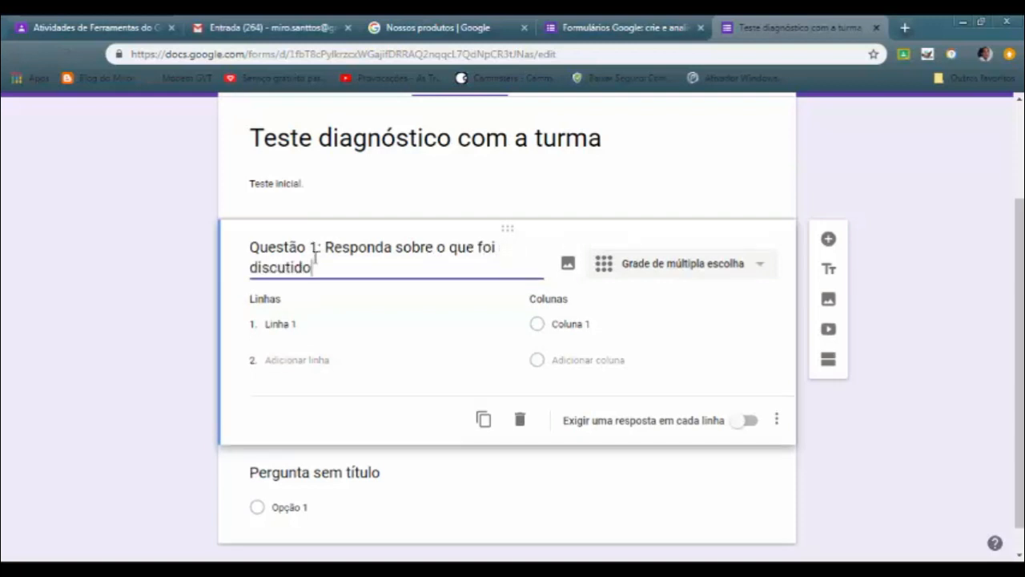
text(na aula.)
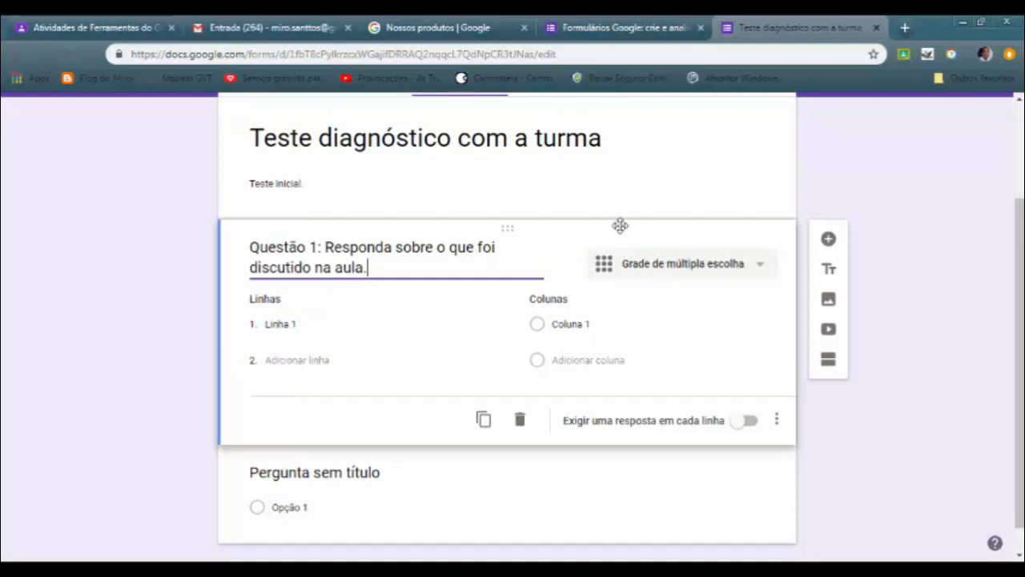
click(760, 269)
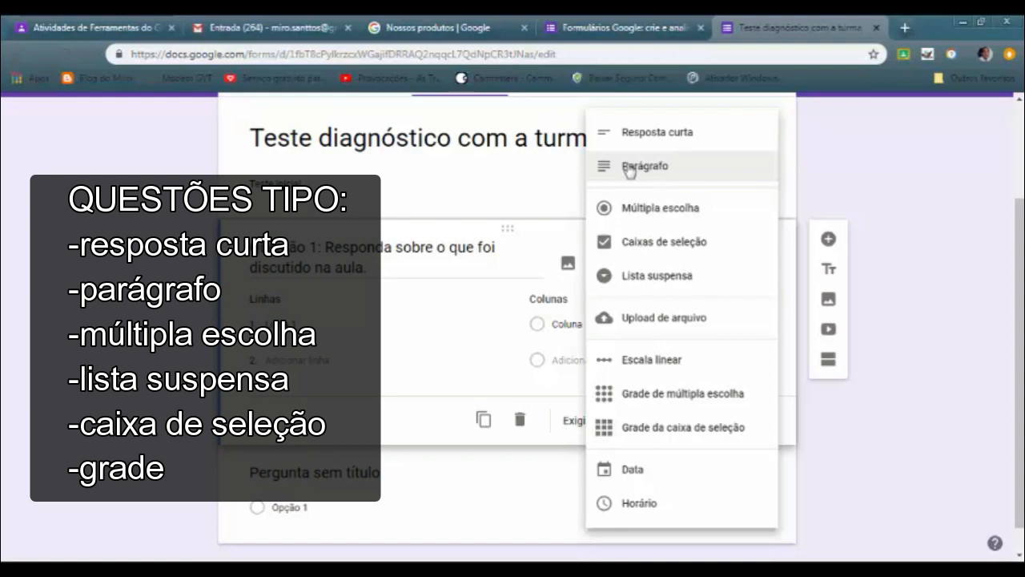
click(665, 175)
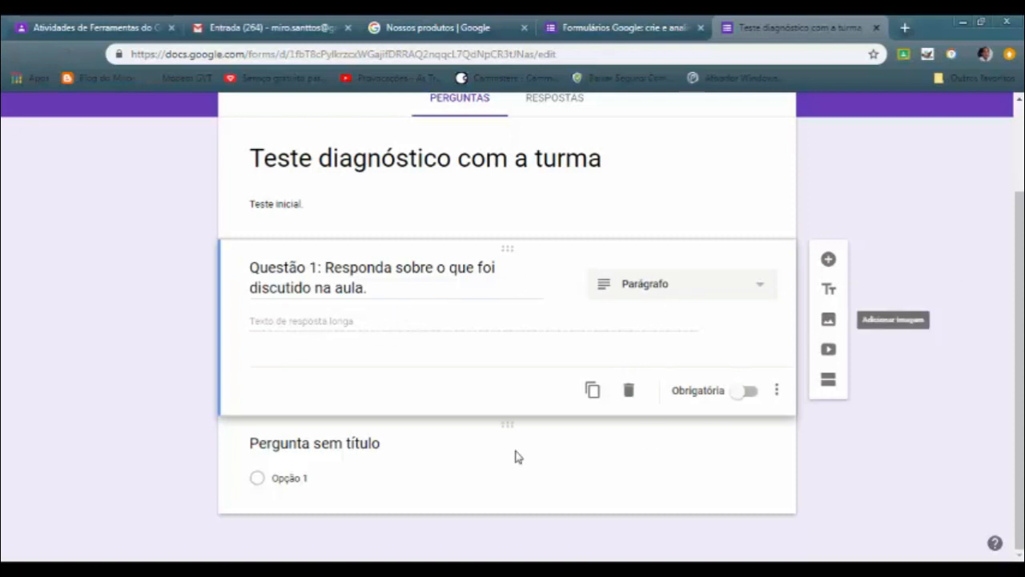
Replace the untitled question's text with "Questão 2: Qual é o aplicativo da Google que permite a criação de testes e/ou formulários?"
click(333, 445)
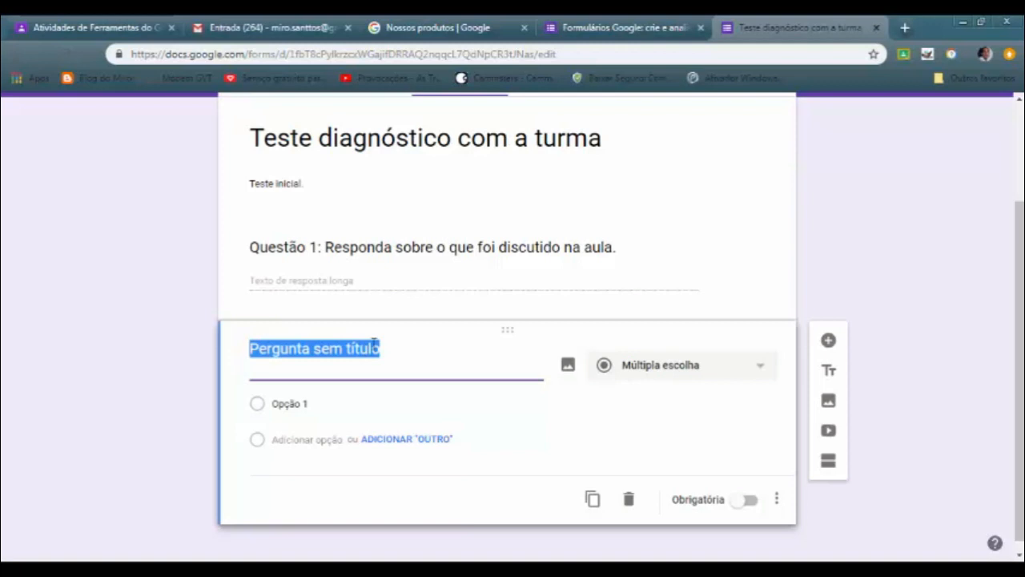
text(Questão )
text(2. )
text(:)
text(Qual é o aplicativo da Google que permite a criação de testes e/ou formulários?)
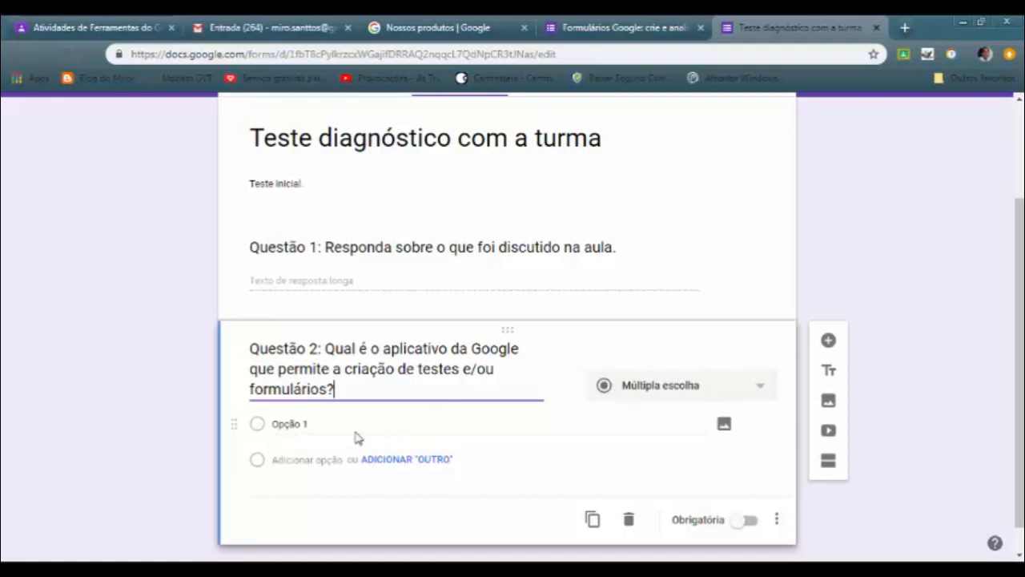
Try the Caixas de seleção and Lista suspensa answer types on Questão 2, and return it to Múltipla escolha
click(761, 391)
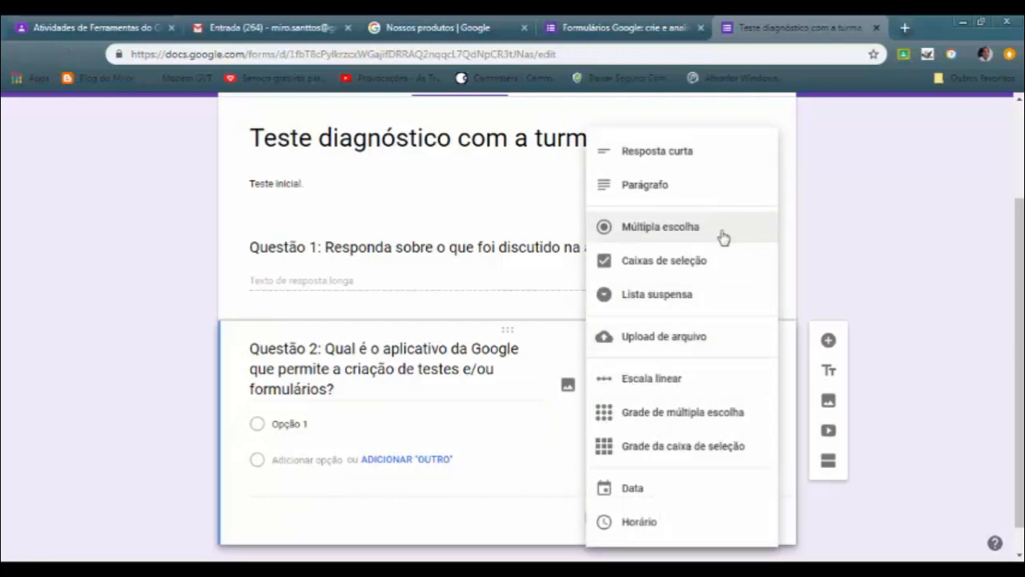
click(688, 268)
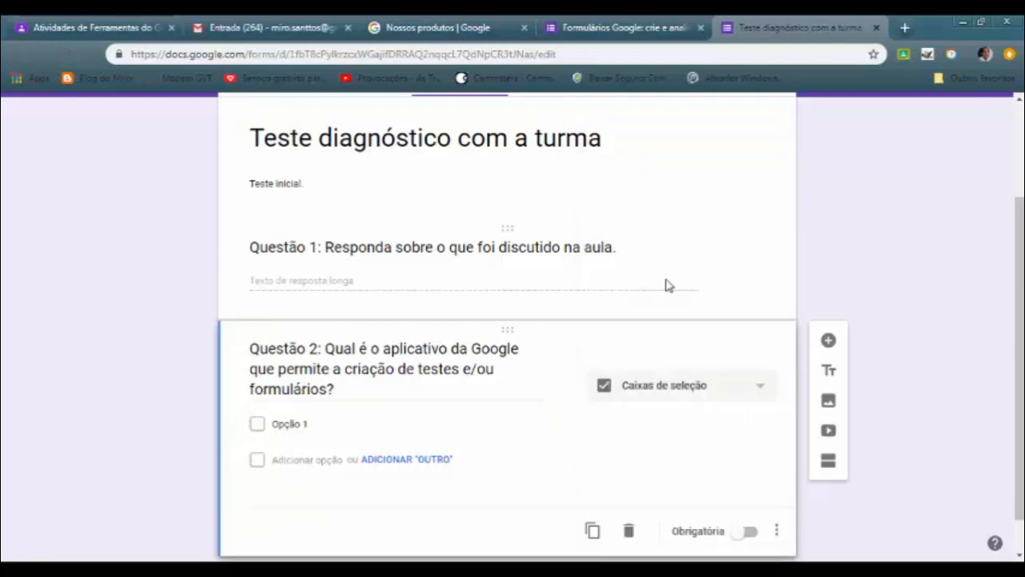
click(761, 388)
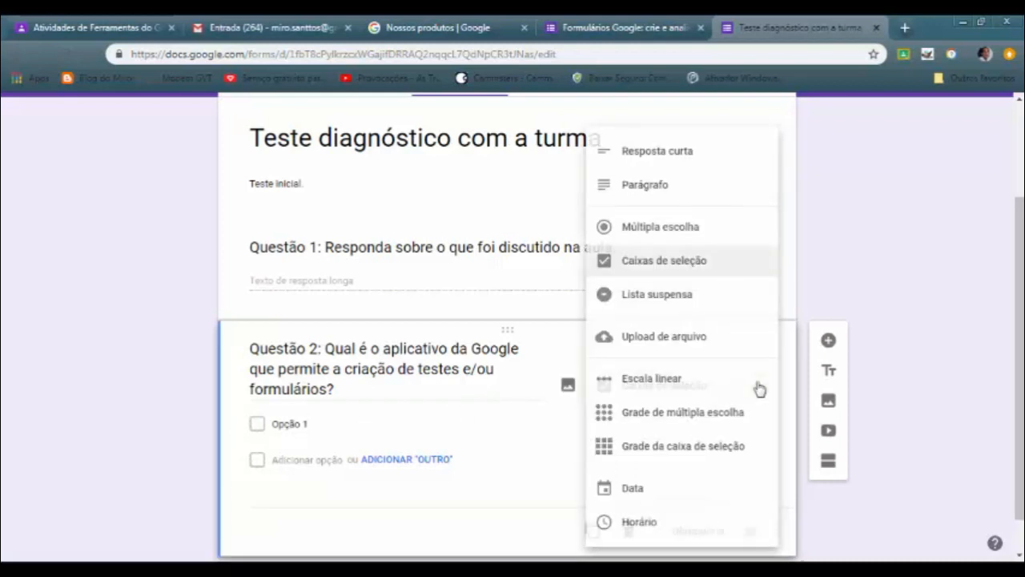
click(679, 312)
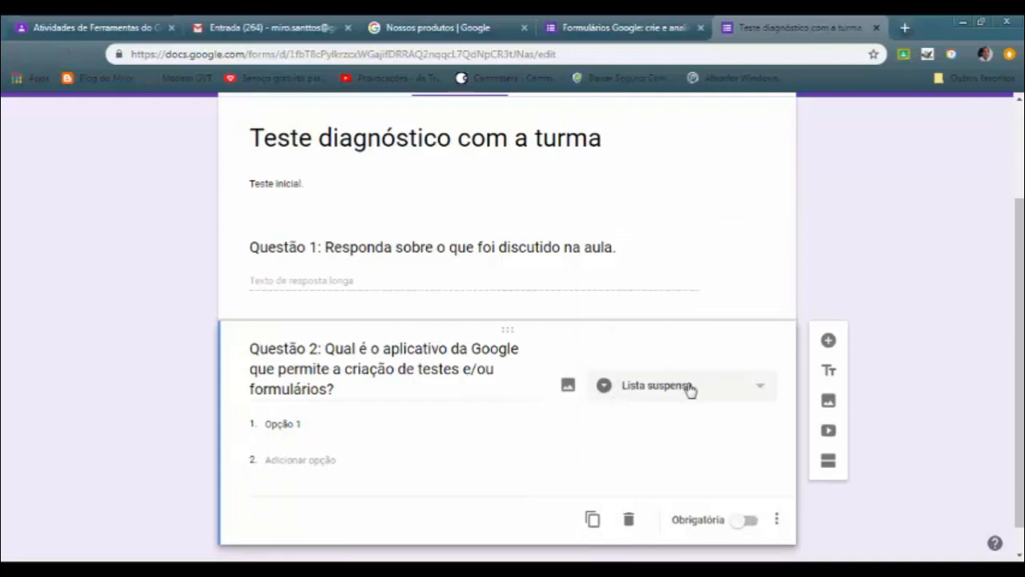
click(765, 389)
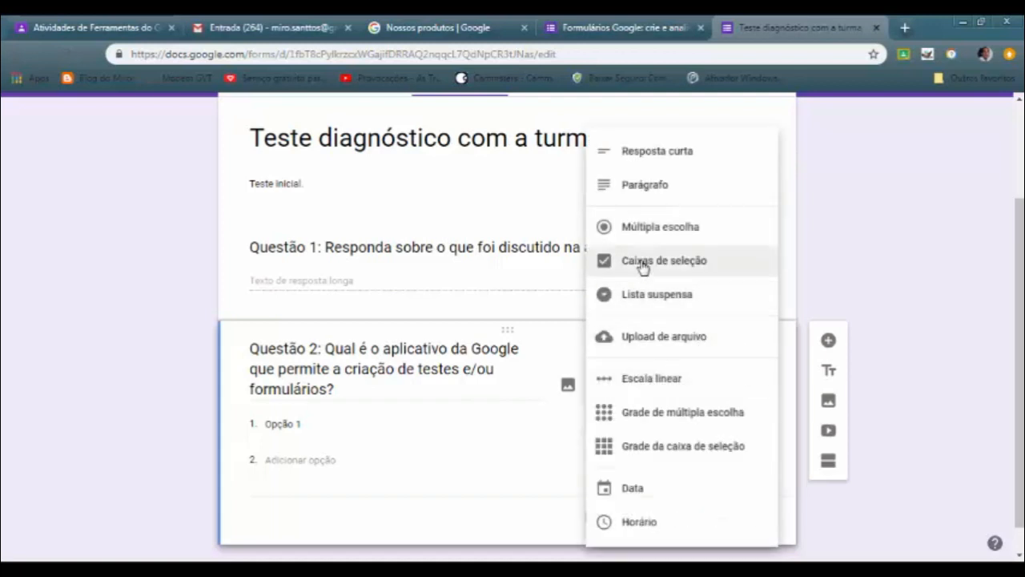
click(659, 228)
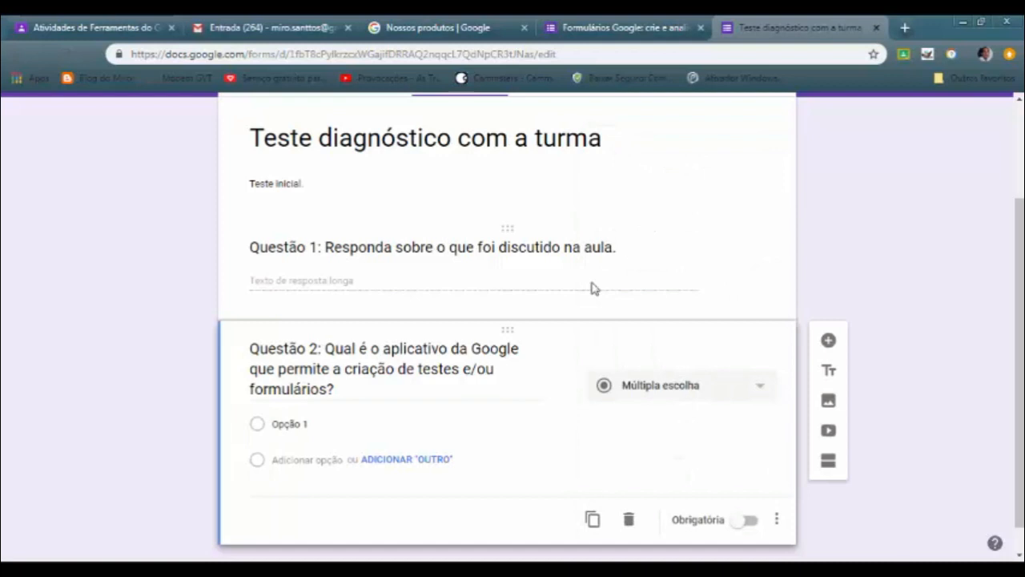
Enter "Docs" and "Youtube" as the first two answer options of Questão 2
click(326, 425)
text(Docs)
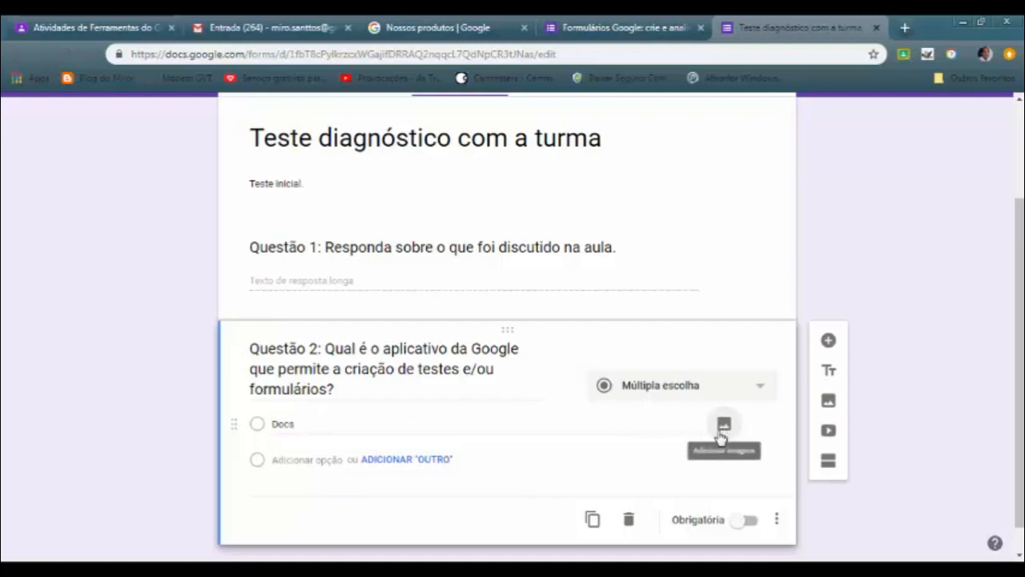
click(325, 459)
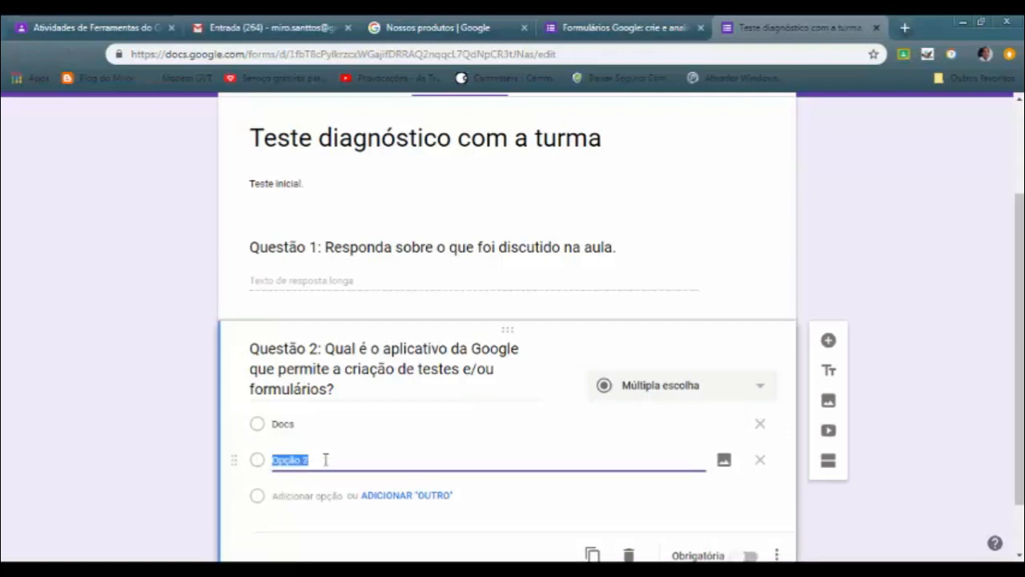
text(G)
text(Youtube)
key(Tab)
key(Tab)
Add "Slides" and "Formulário" as the third and fourth answer options of Questão 2
text(F)
key(BackSpace)
text(Slides)
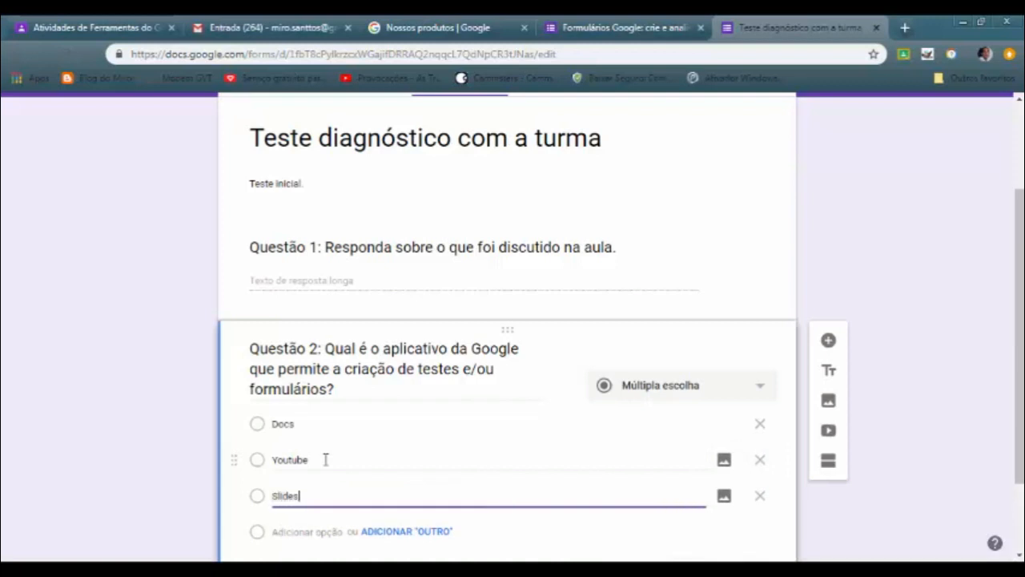
key(Tab)
key(Tab)
key(Tab)
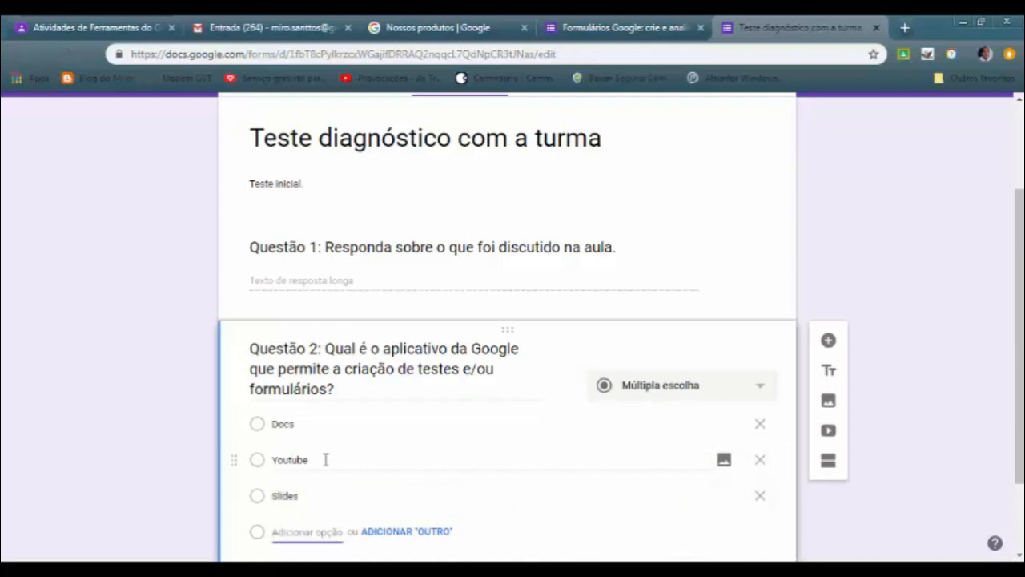
text(Formulário)
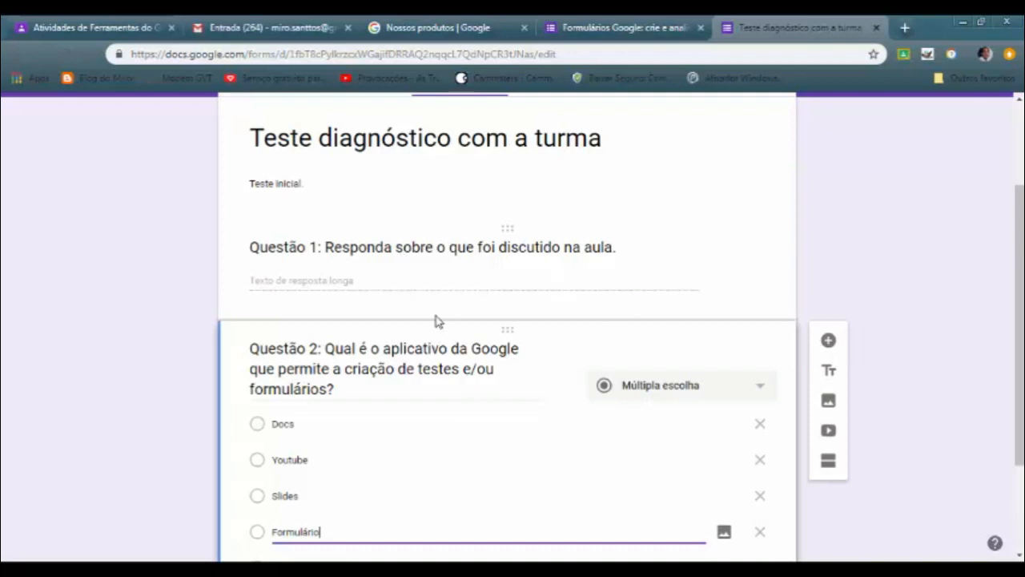
Add a new blank question below Questão 2 and look over the existing questions
click(828, 340)
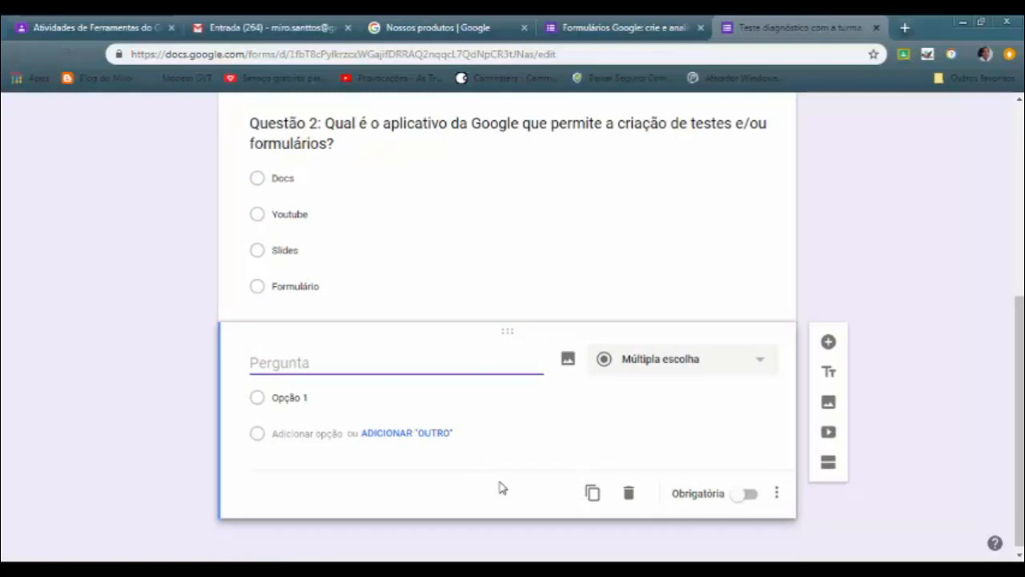
scroll(368, 410, up, 3)
scroll(382, 273, down, 1)
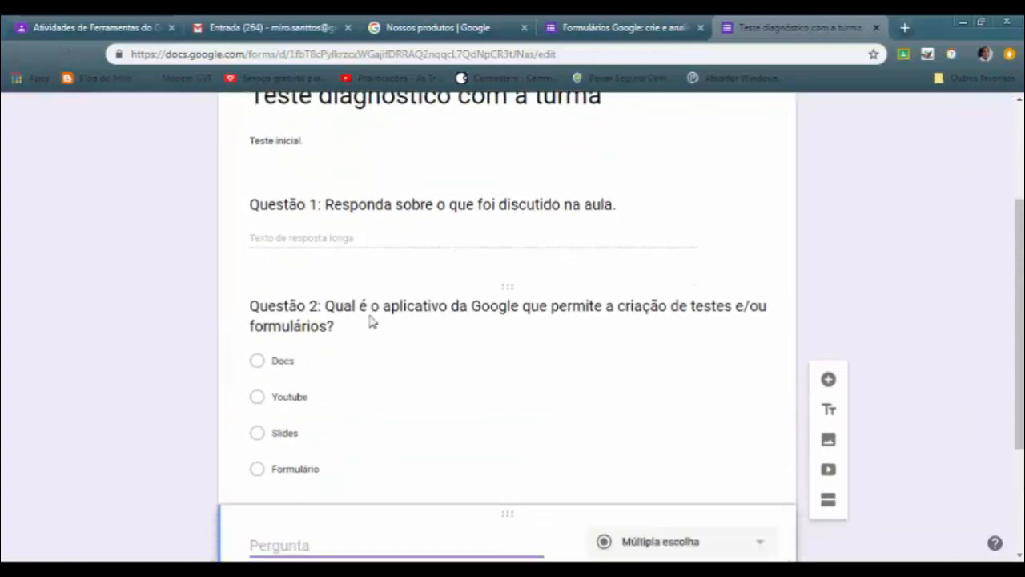
scroll(364, 352, up, 1)
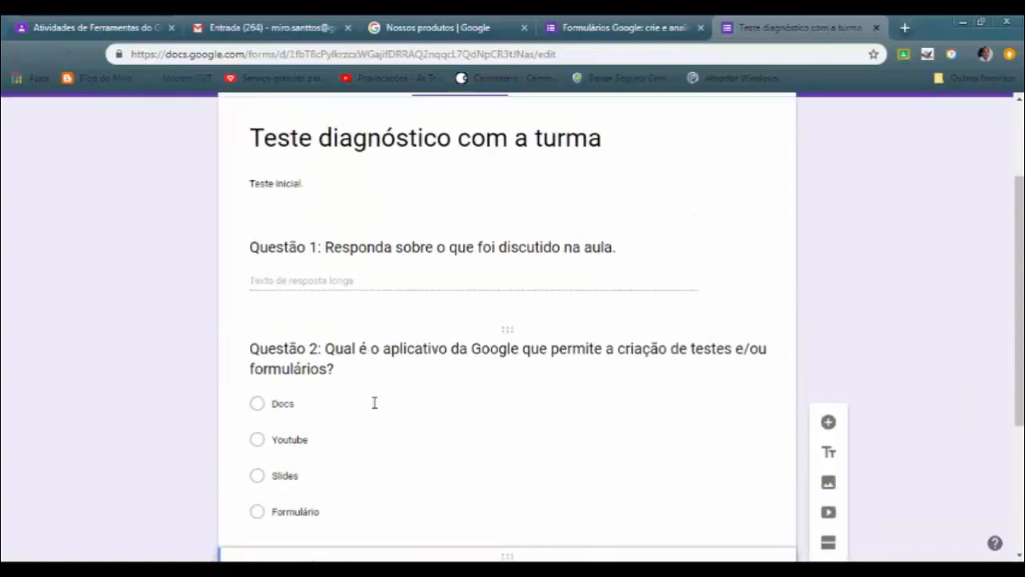
scroll(321, 336, down, 3)
click(311, 438)
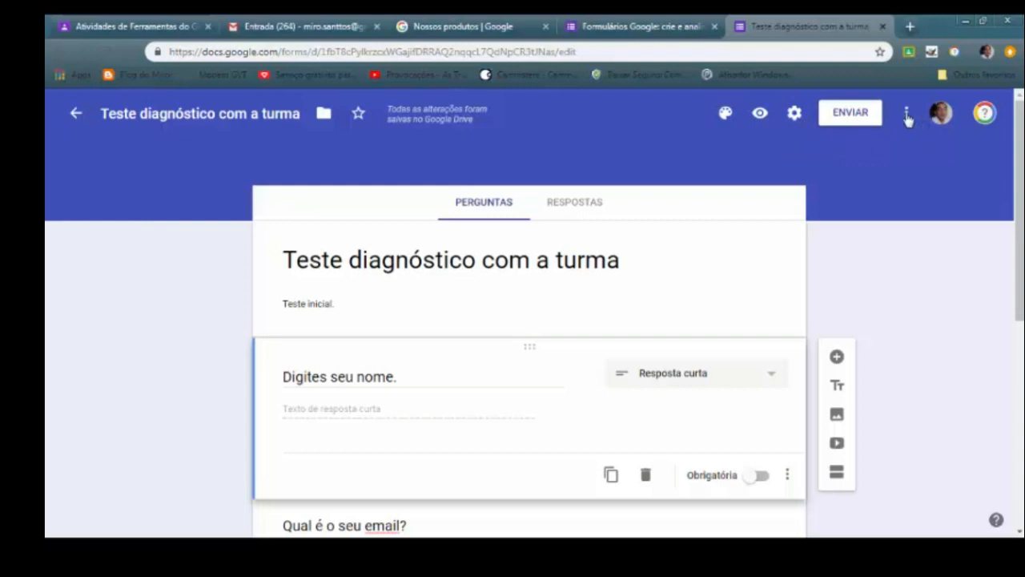
Open the form's sending options and copy its full-length share link
click(850, 113)
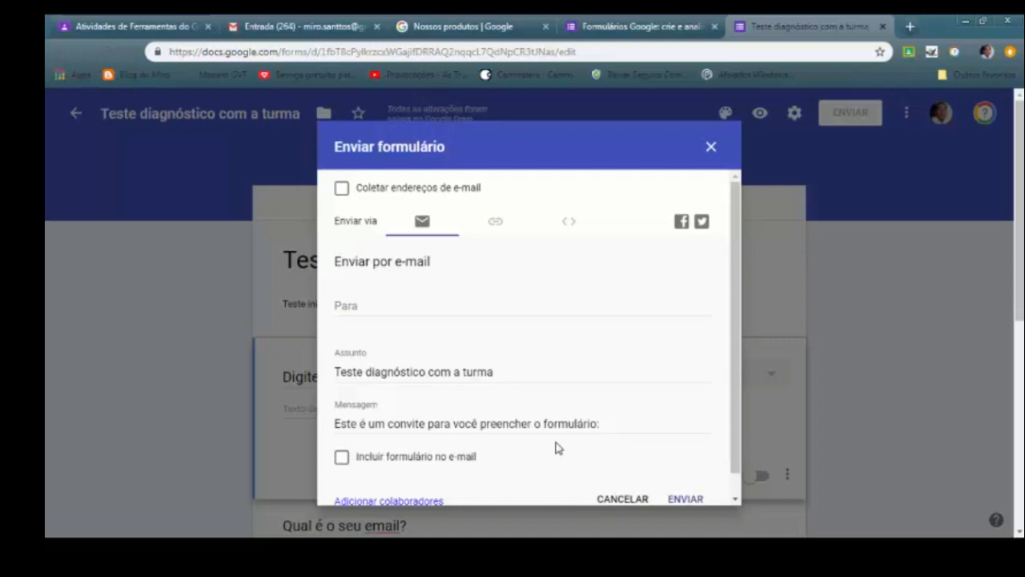
click(496, 226)
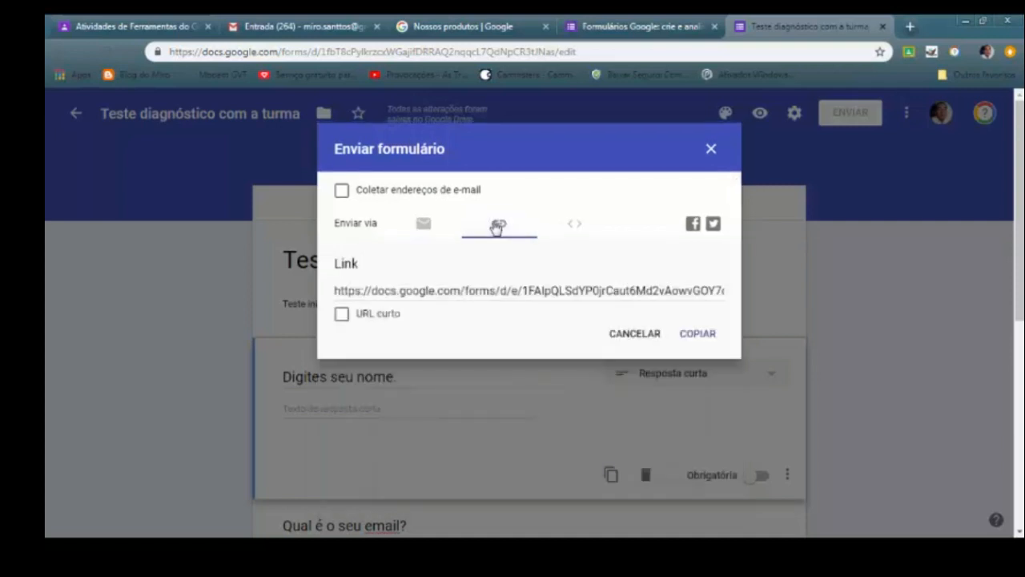
click(410, 289)
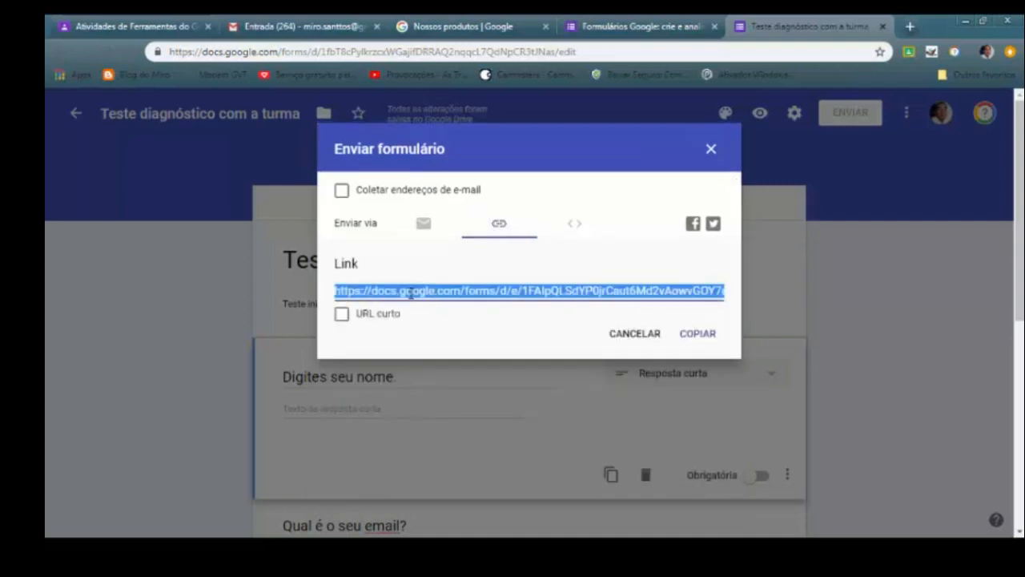
click(700, 332)
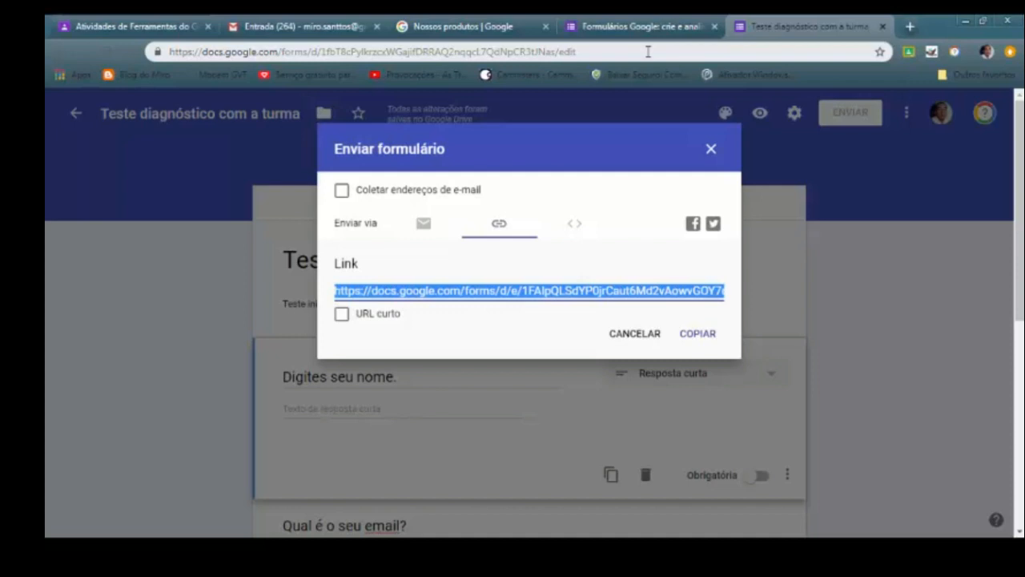
View the e-mail sending option, copy the form's embed HTML code, and close the sending dialog
click(422, 227)
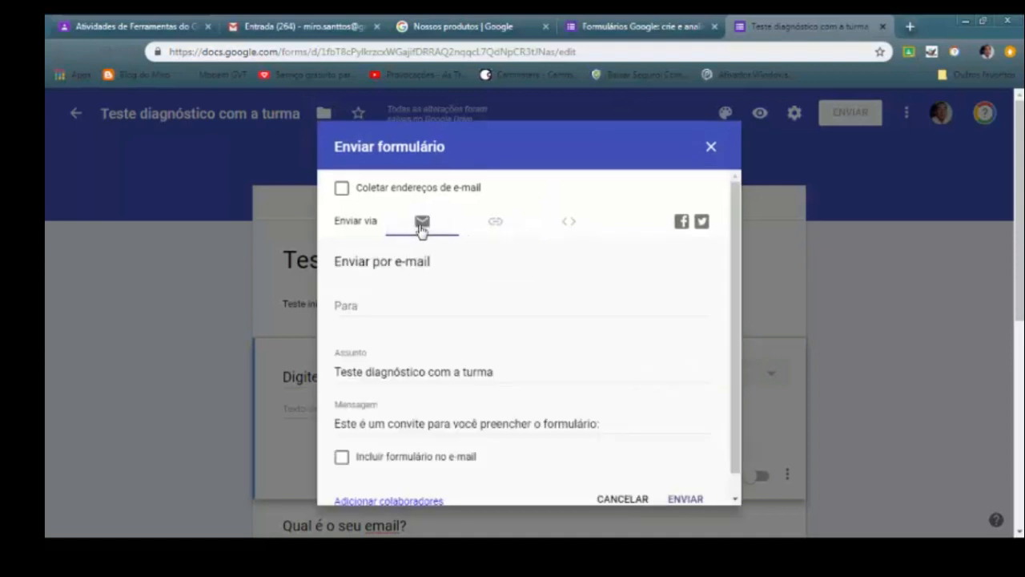
click(571, 226)
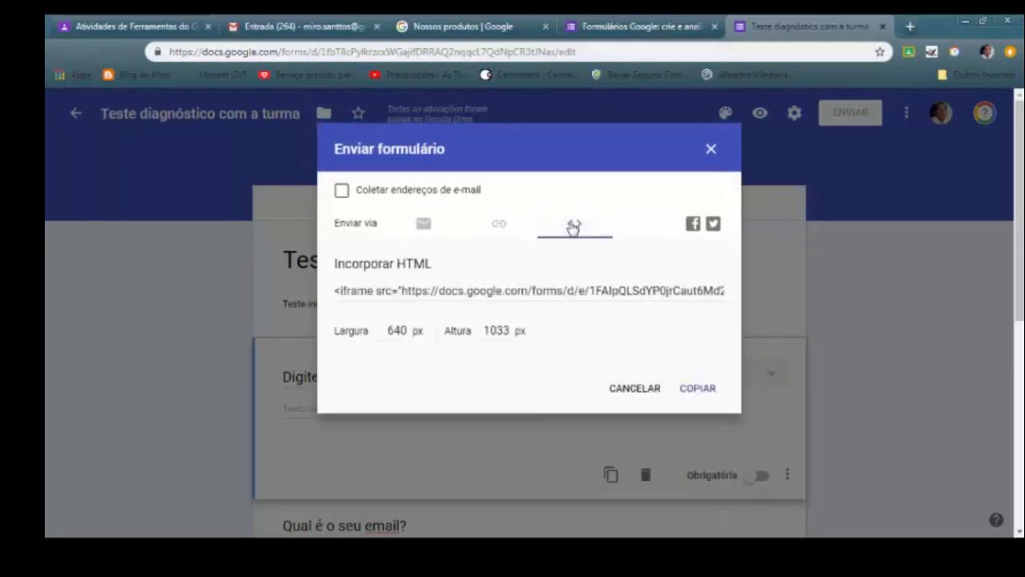
click(410, 294)
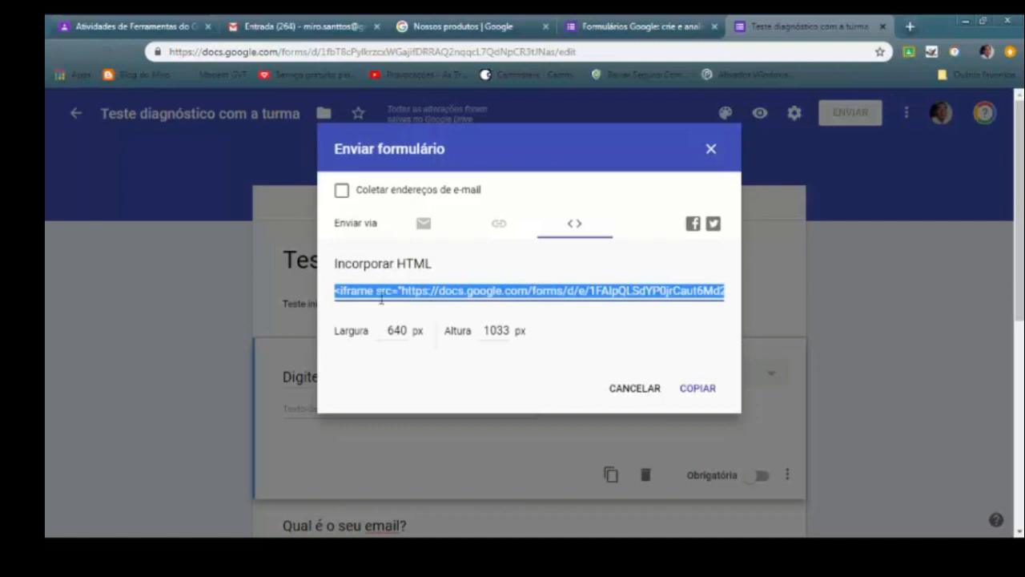
right_click(416, 291)
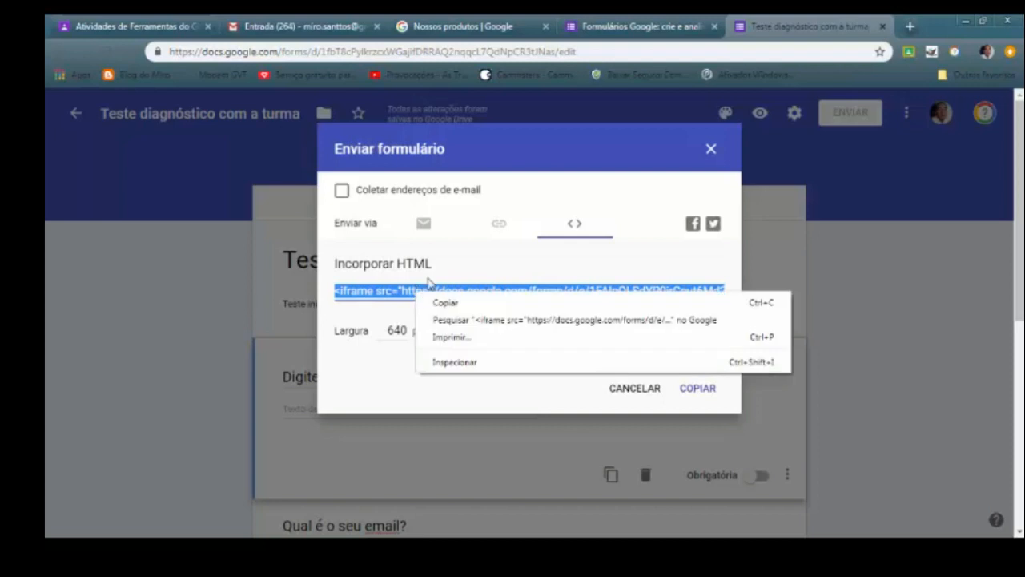
click(446, 304)
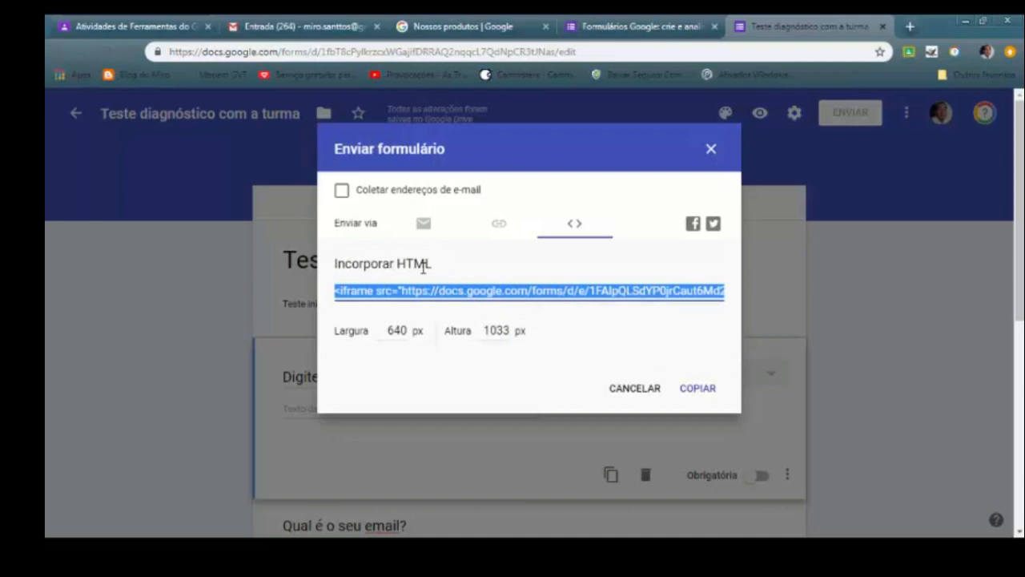
click(638, 388)
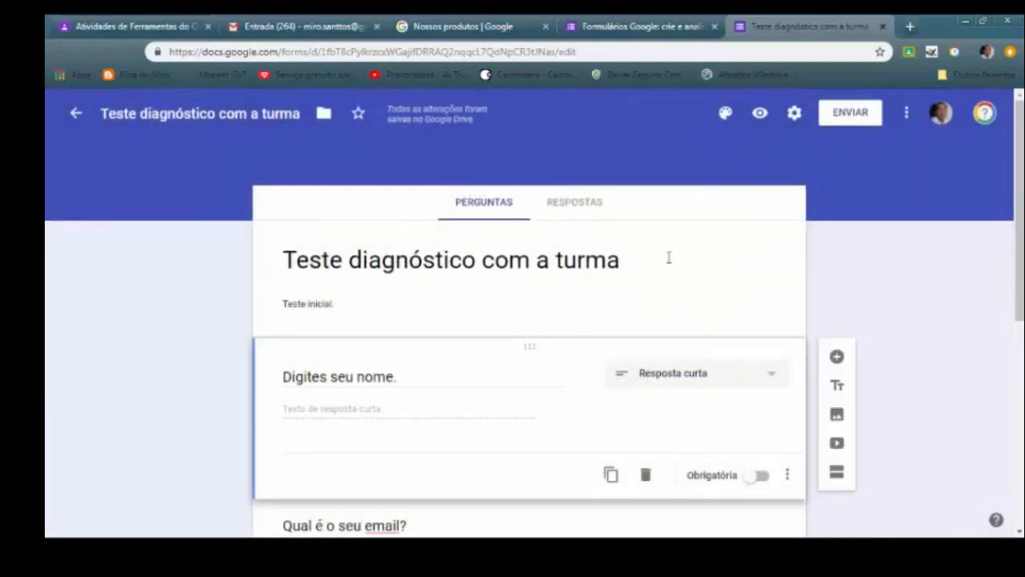
Look over the form's questions and open its responses (Respostas) view
scroll(580, 312, down, 4)
scroll(577, 307, up, 1)
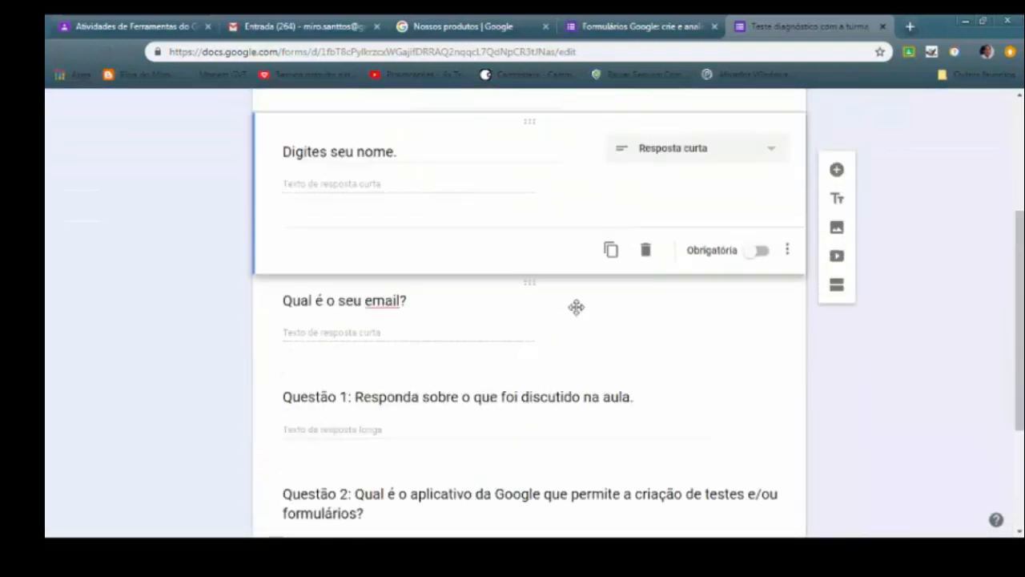
scroll(576, 307, up, 5)
click(577, 206)
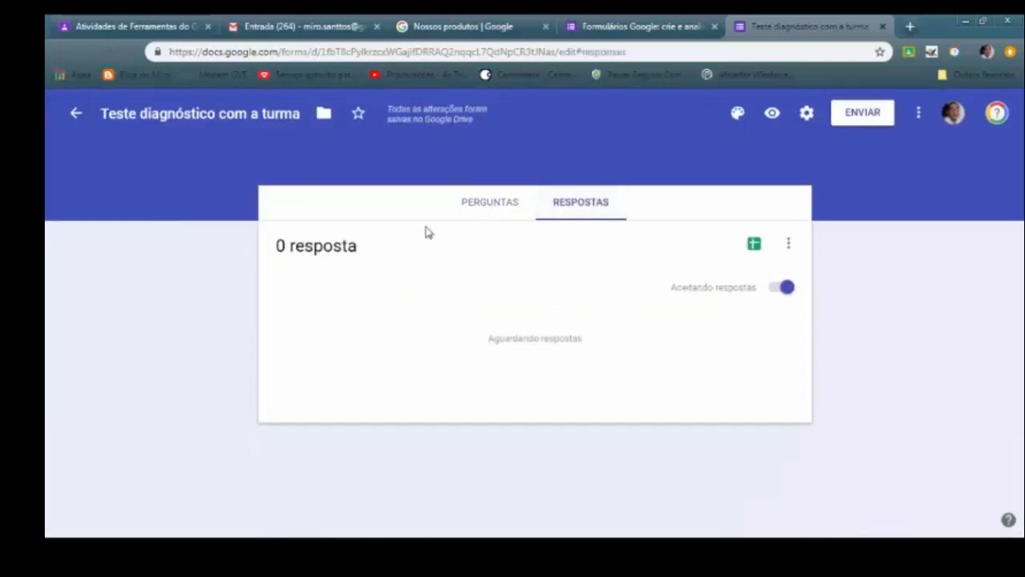